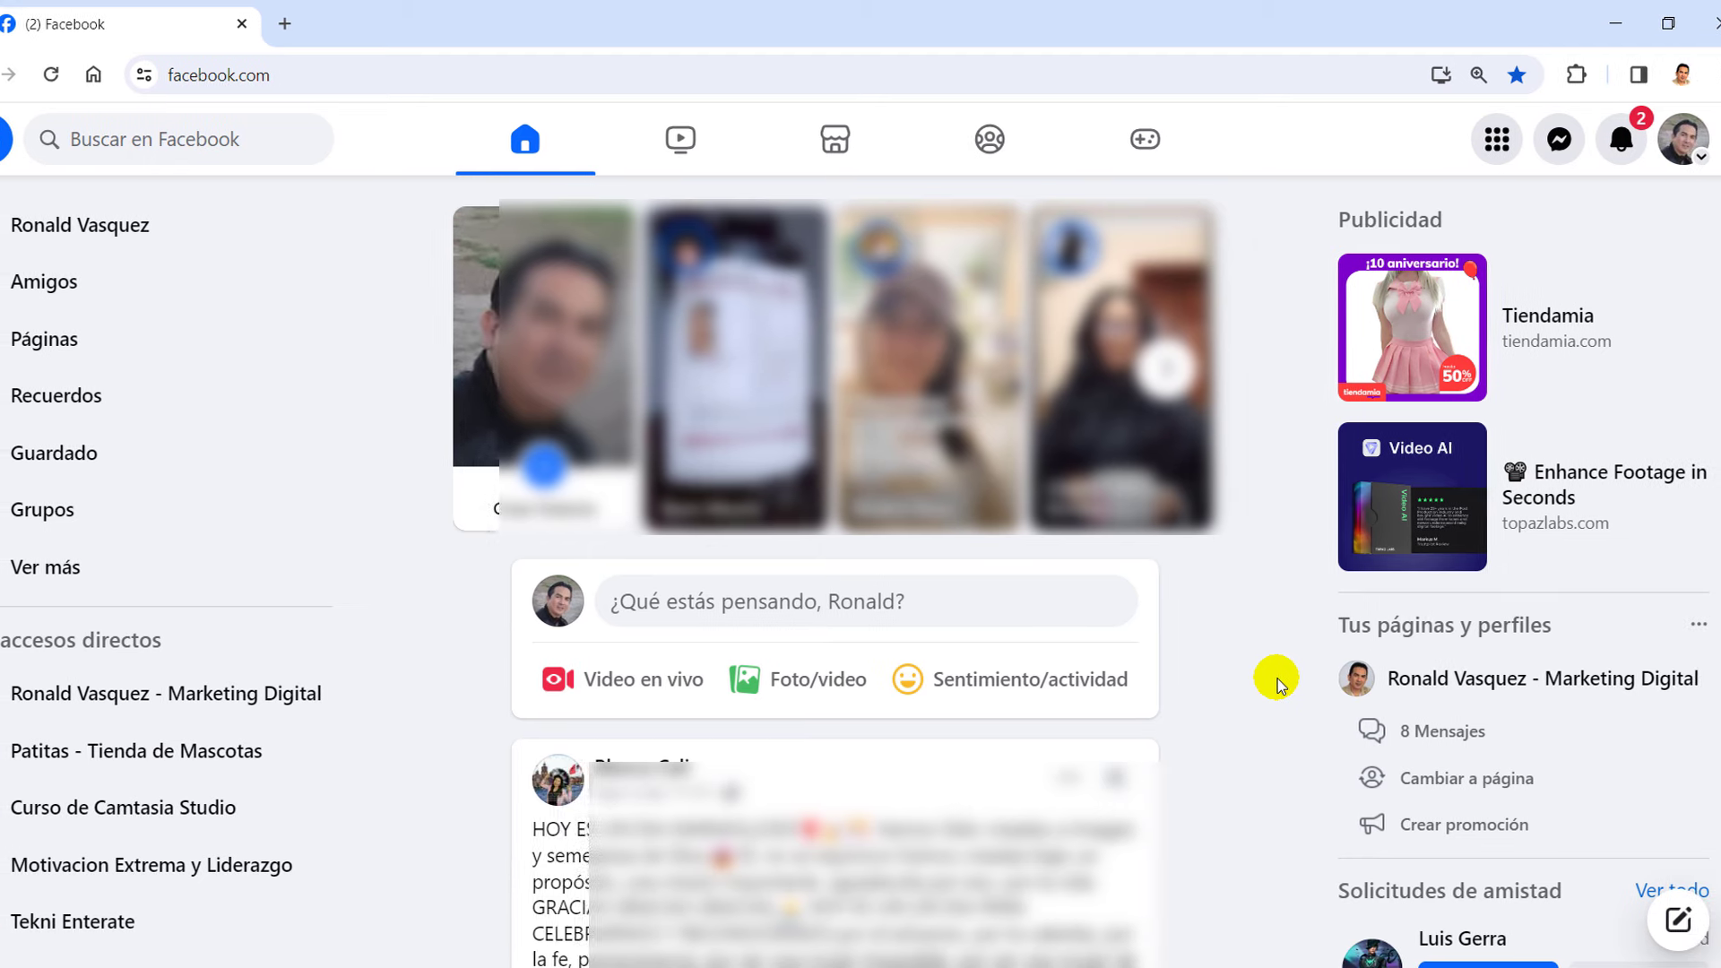
Open the Configuración page from the account's Configuración y privacidad options
{"action": "left_click", "coordinate": [1689, 151]}
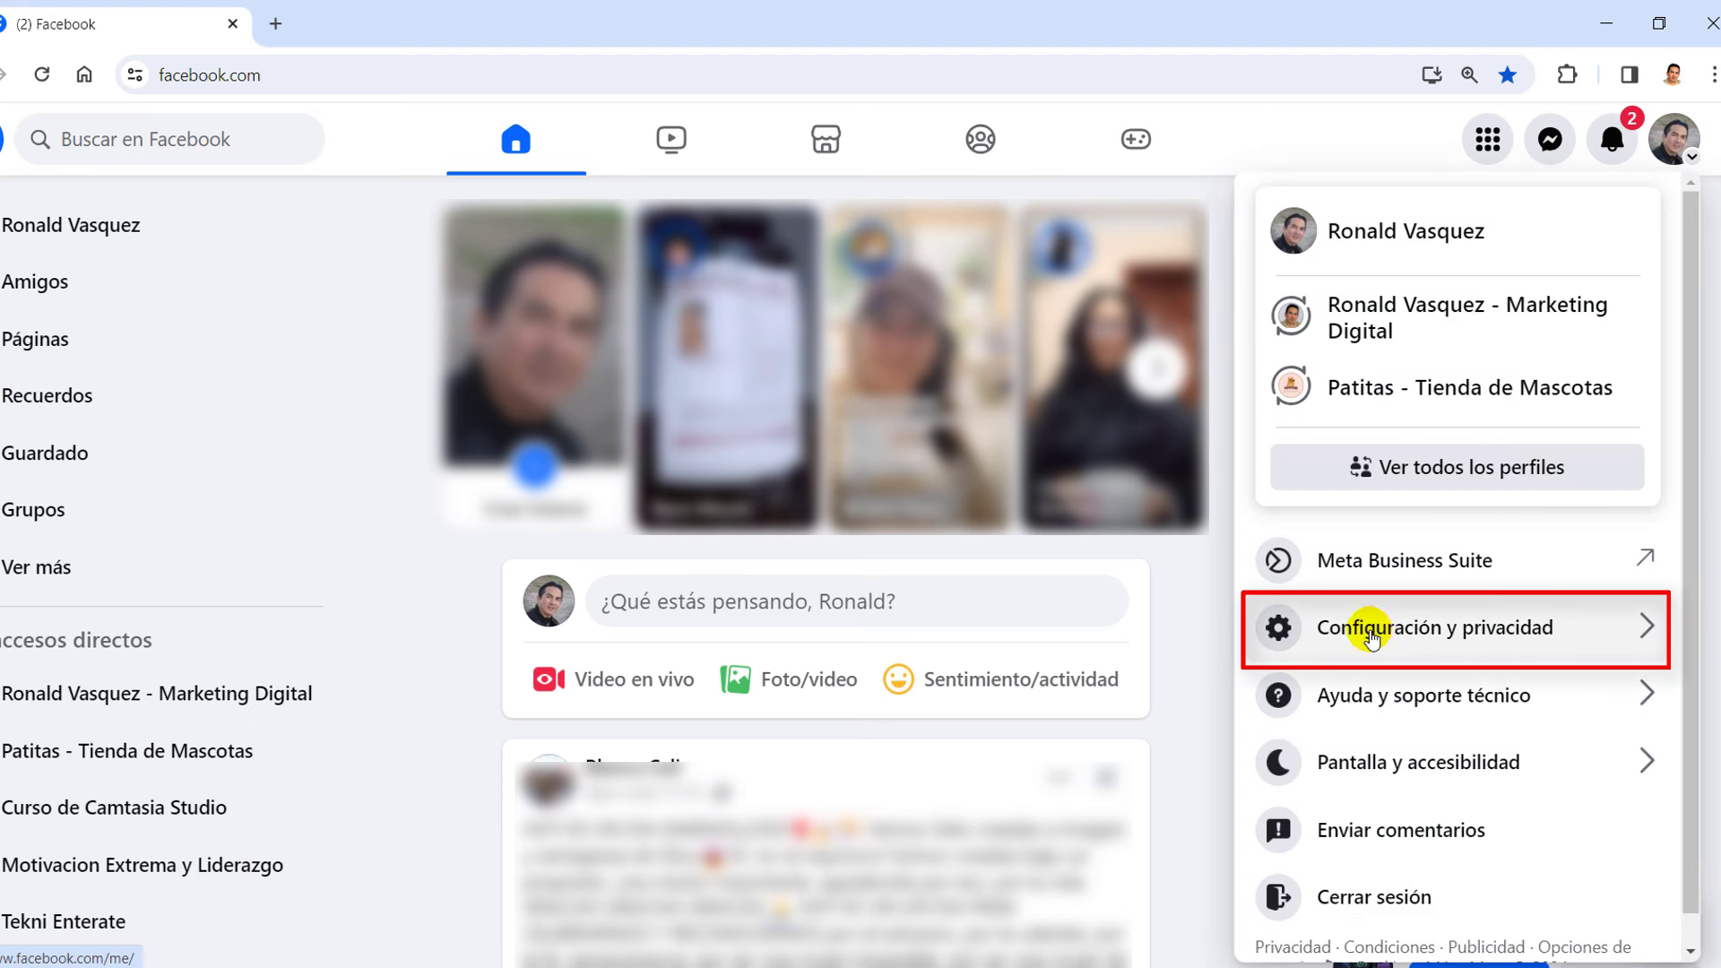
{"action": "left_click", "coordinate": [1479, 638]}
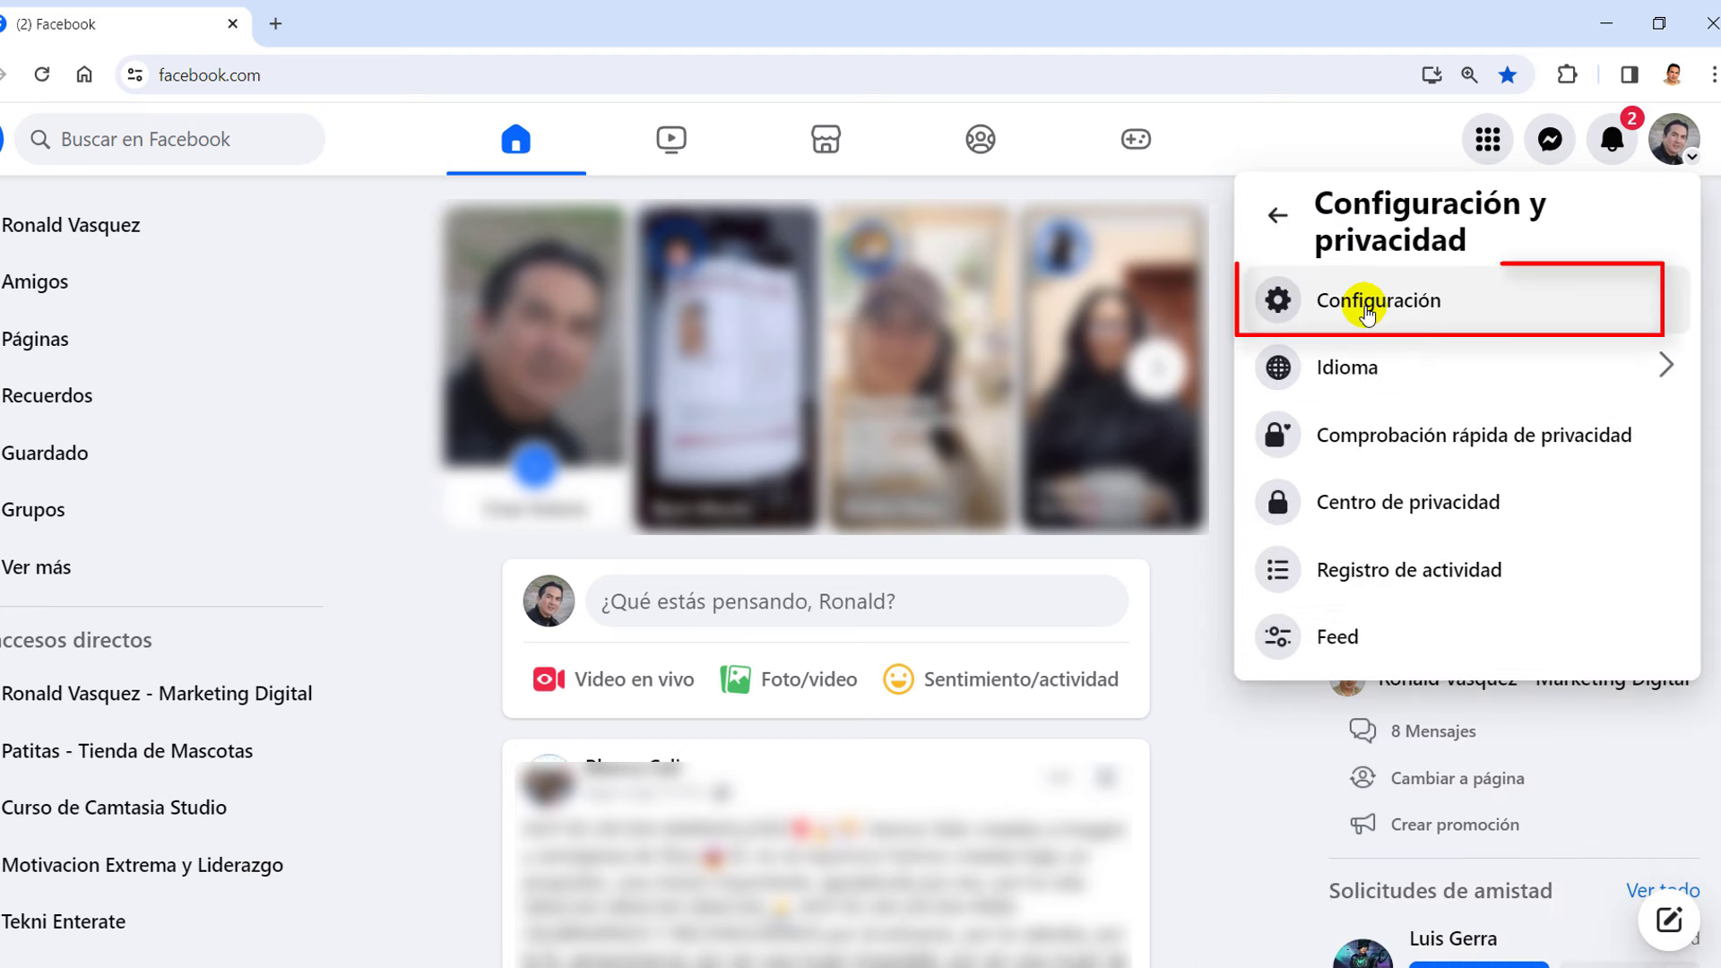
{"action": "left_click", "coordinate": [1441, 311]}
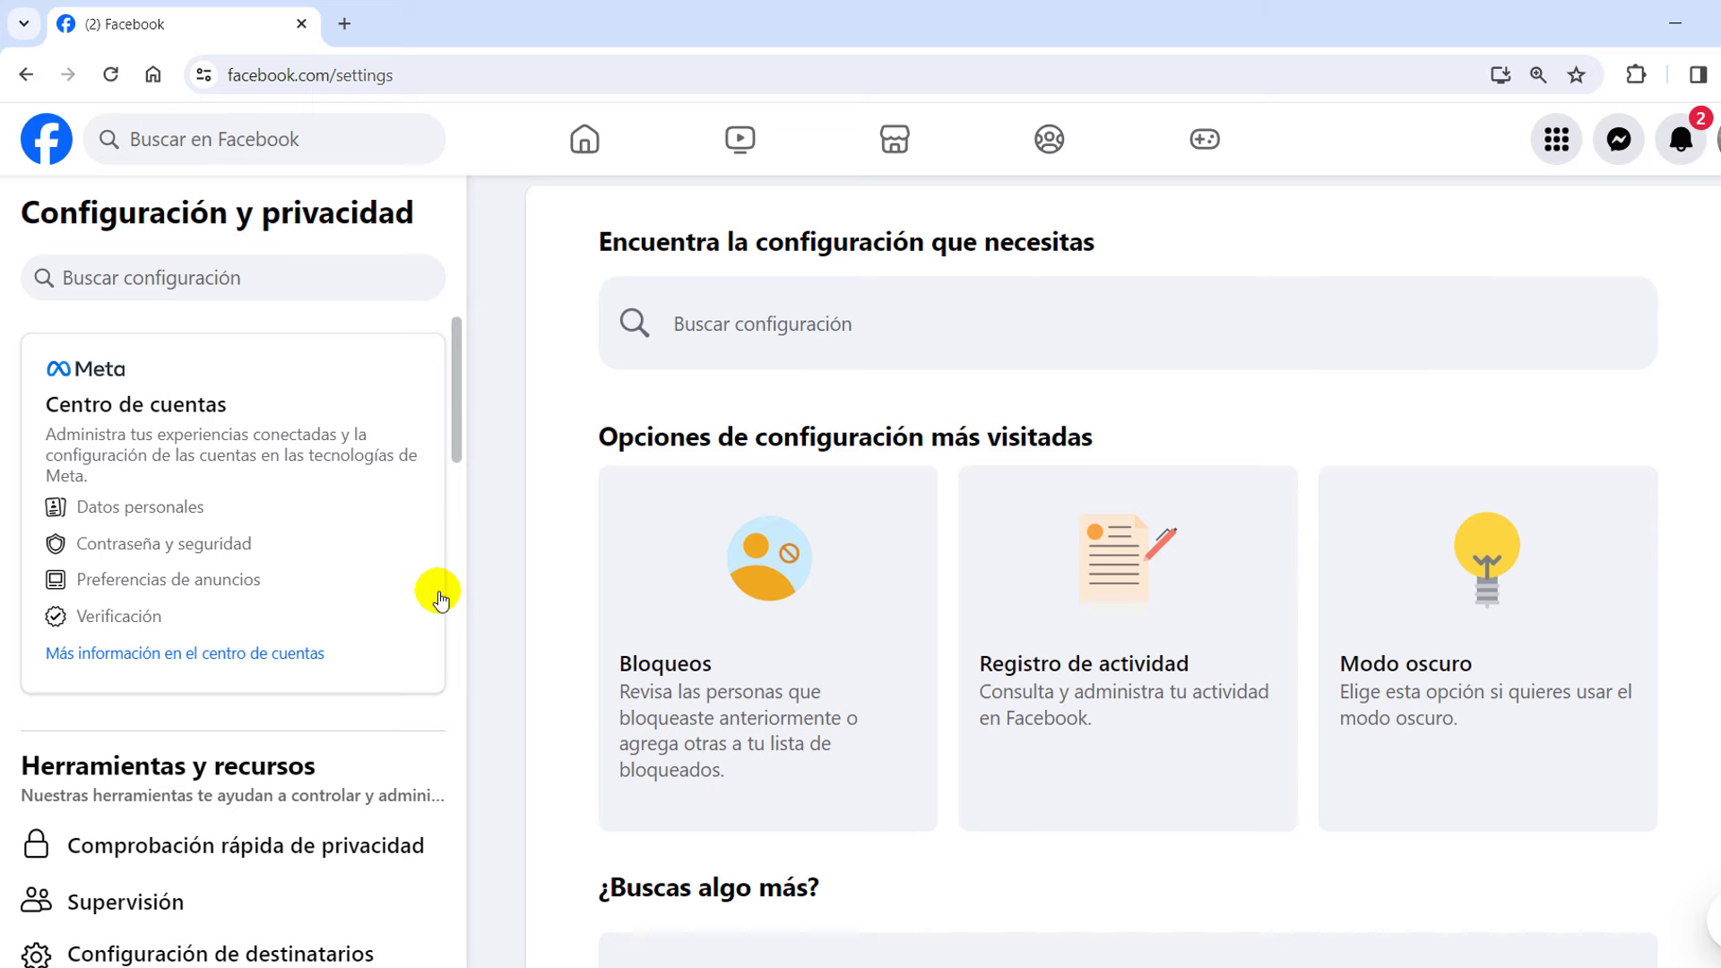
Open Descargar tu información, continue to the Centro de cuentas and start a Descargar o transferir información request
{"action": "scroll", "coordinate": [438, 592], "scroll_direction": "down", "scroll_amount": 9}
{"action": "scroll", "coordinate": [439, 599], "scroll_direction": "down", "scroll_amount": 10}
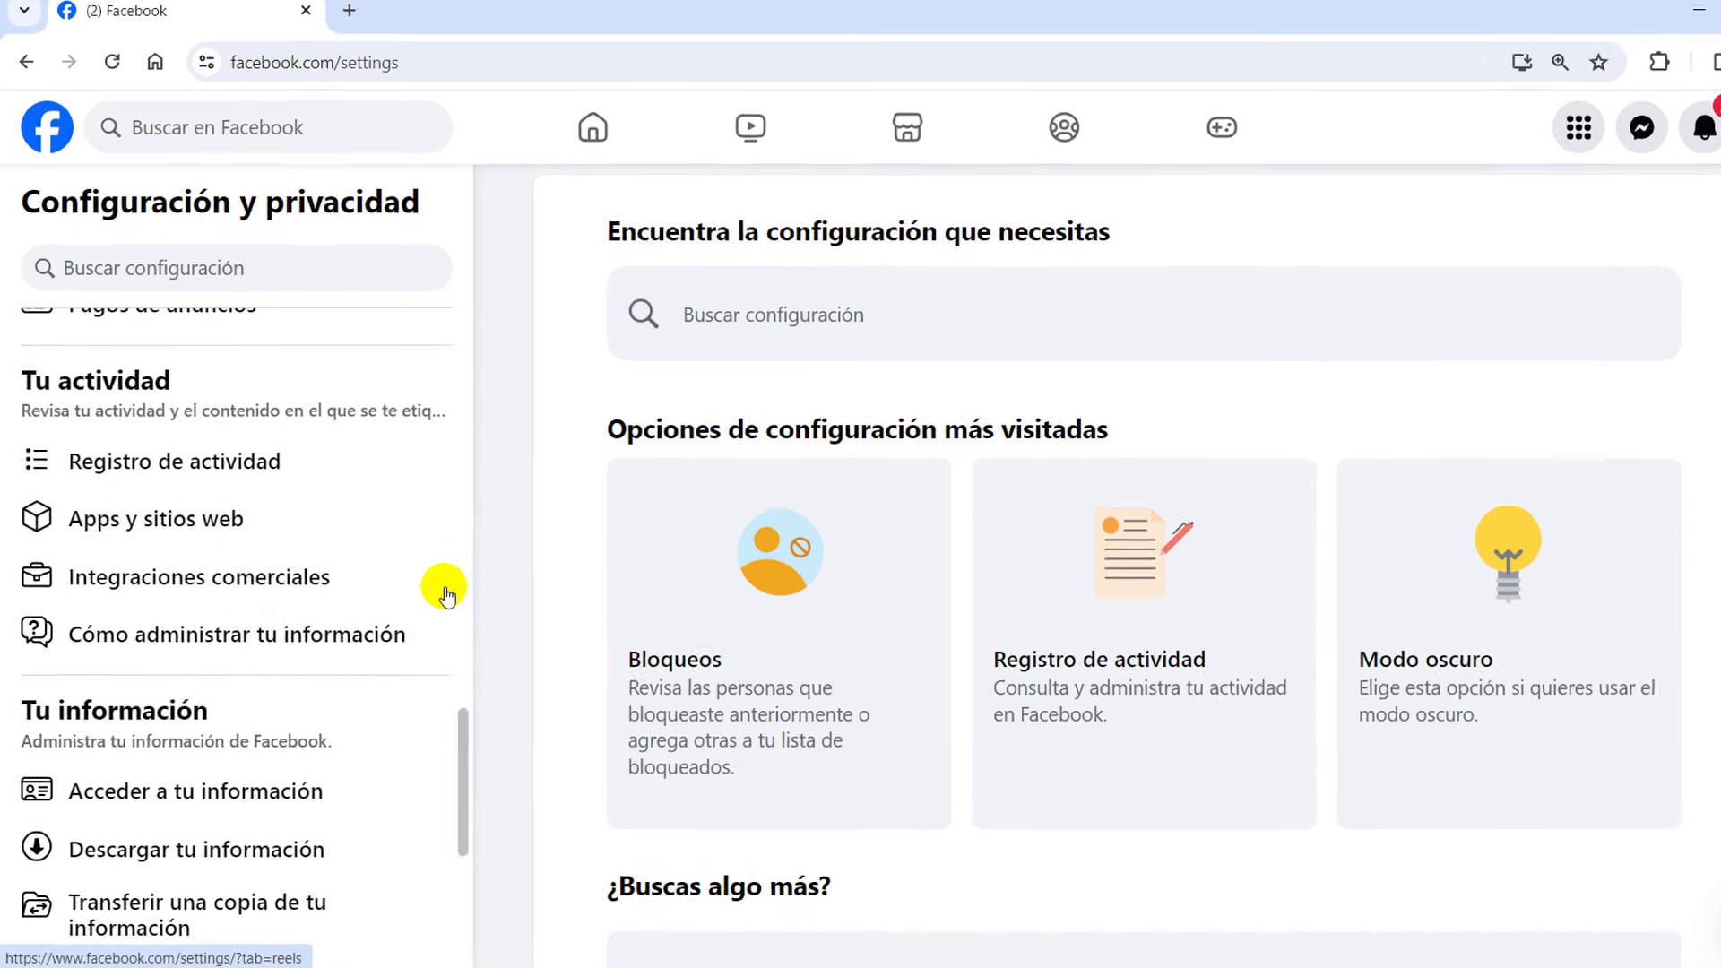
{"action": "scroll", "coordinate": [445, 595], "scroll_direction": "down", "scroll_amount": 5}
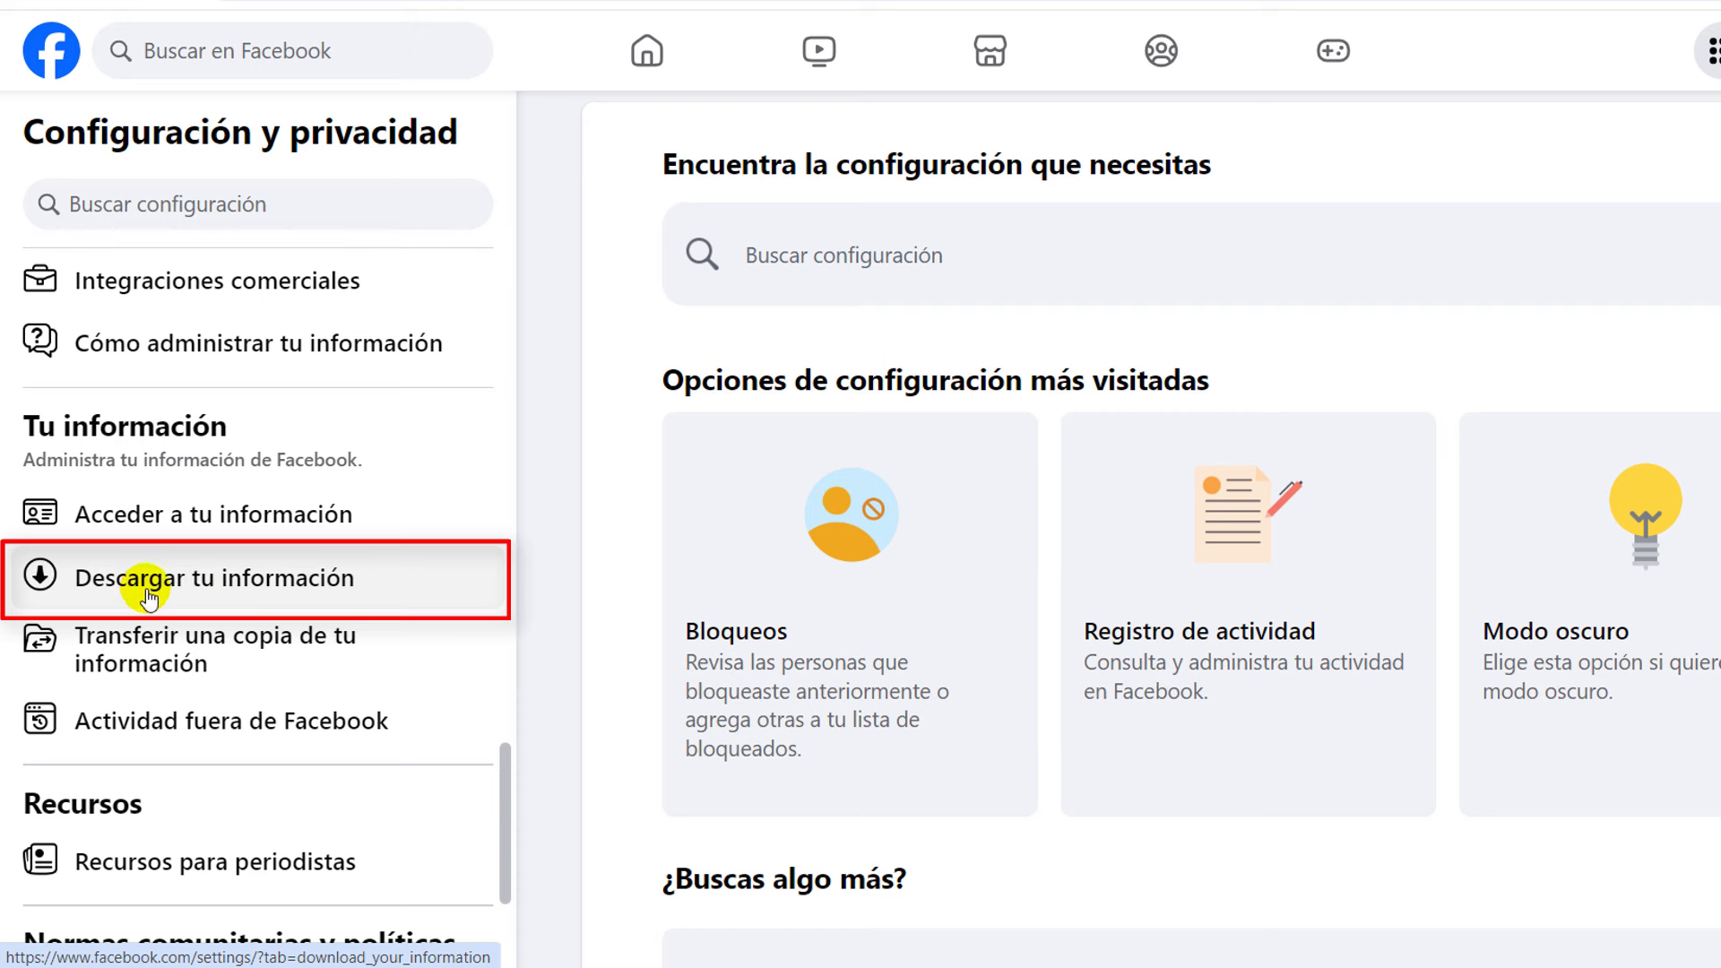
{"action": "left_click", "coordinate": [248, 596]}
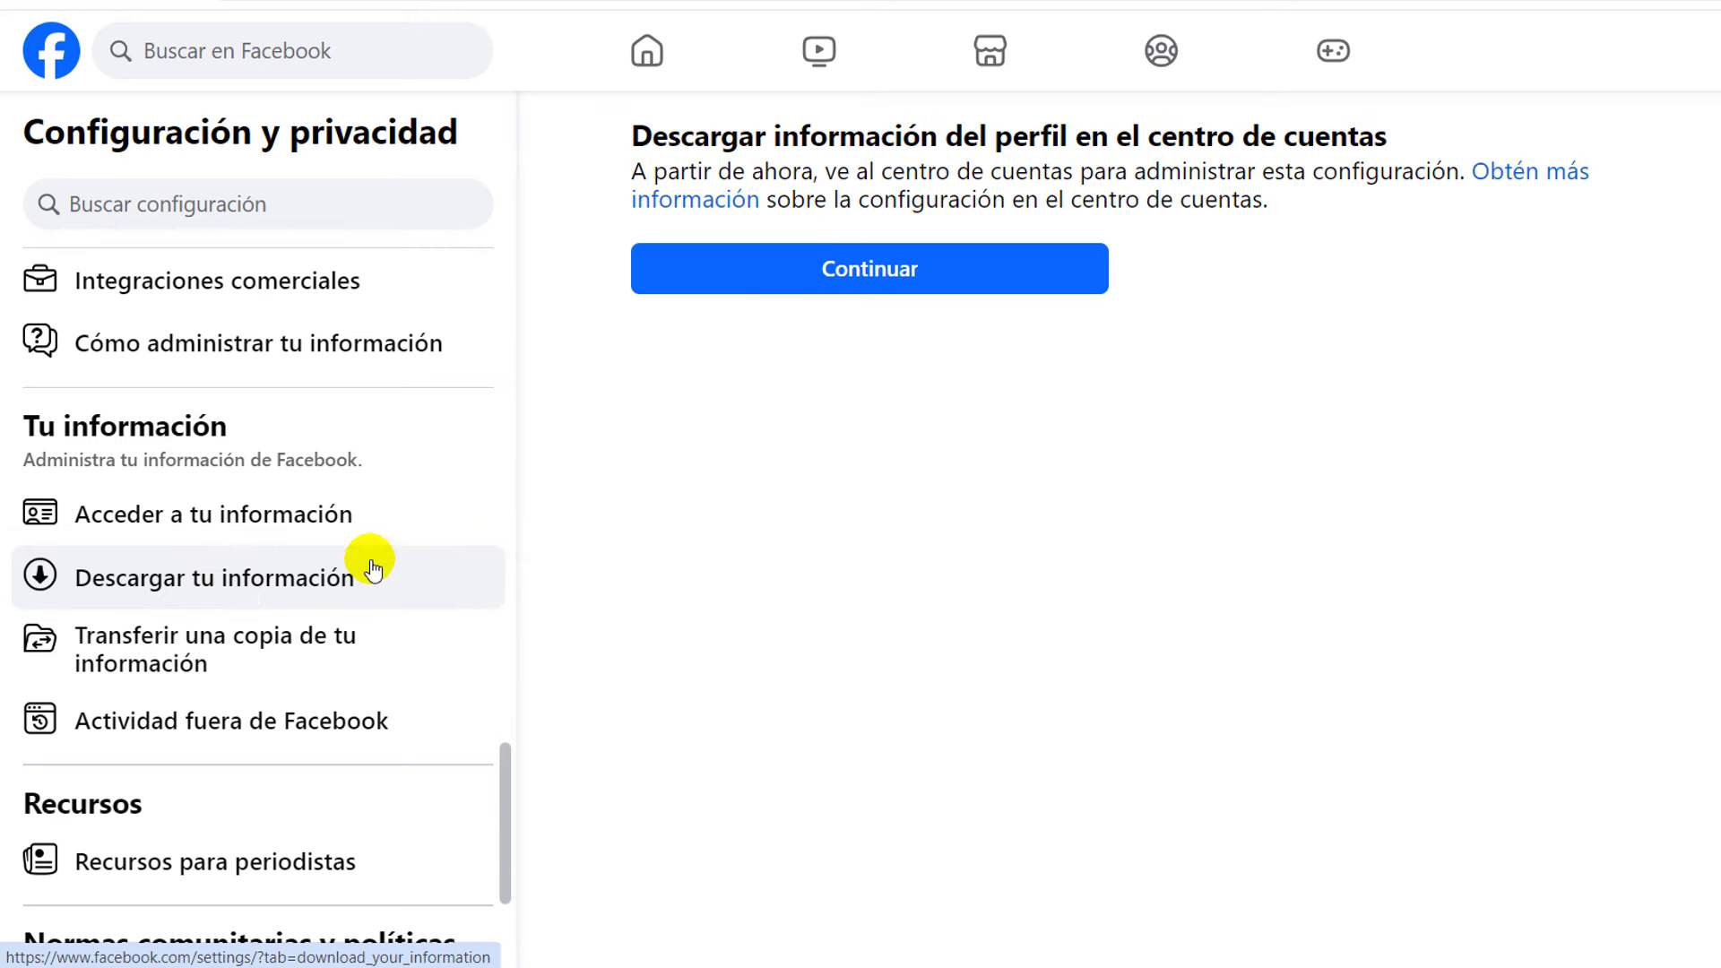
{"action": "left_click", "coordinate": [922, 268]}
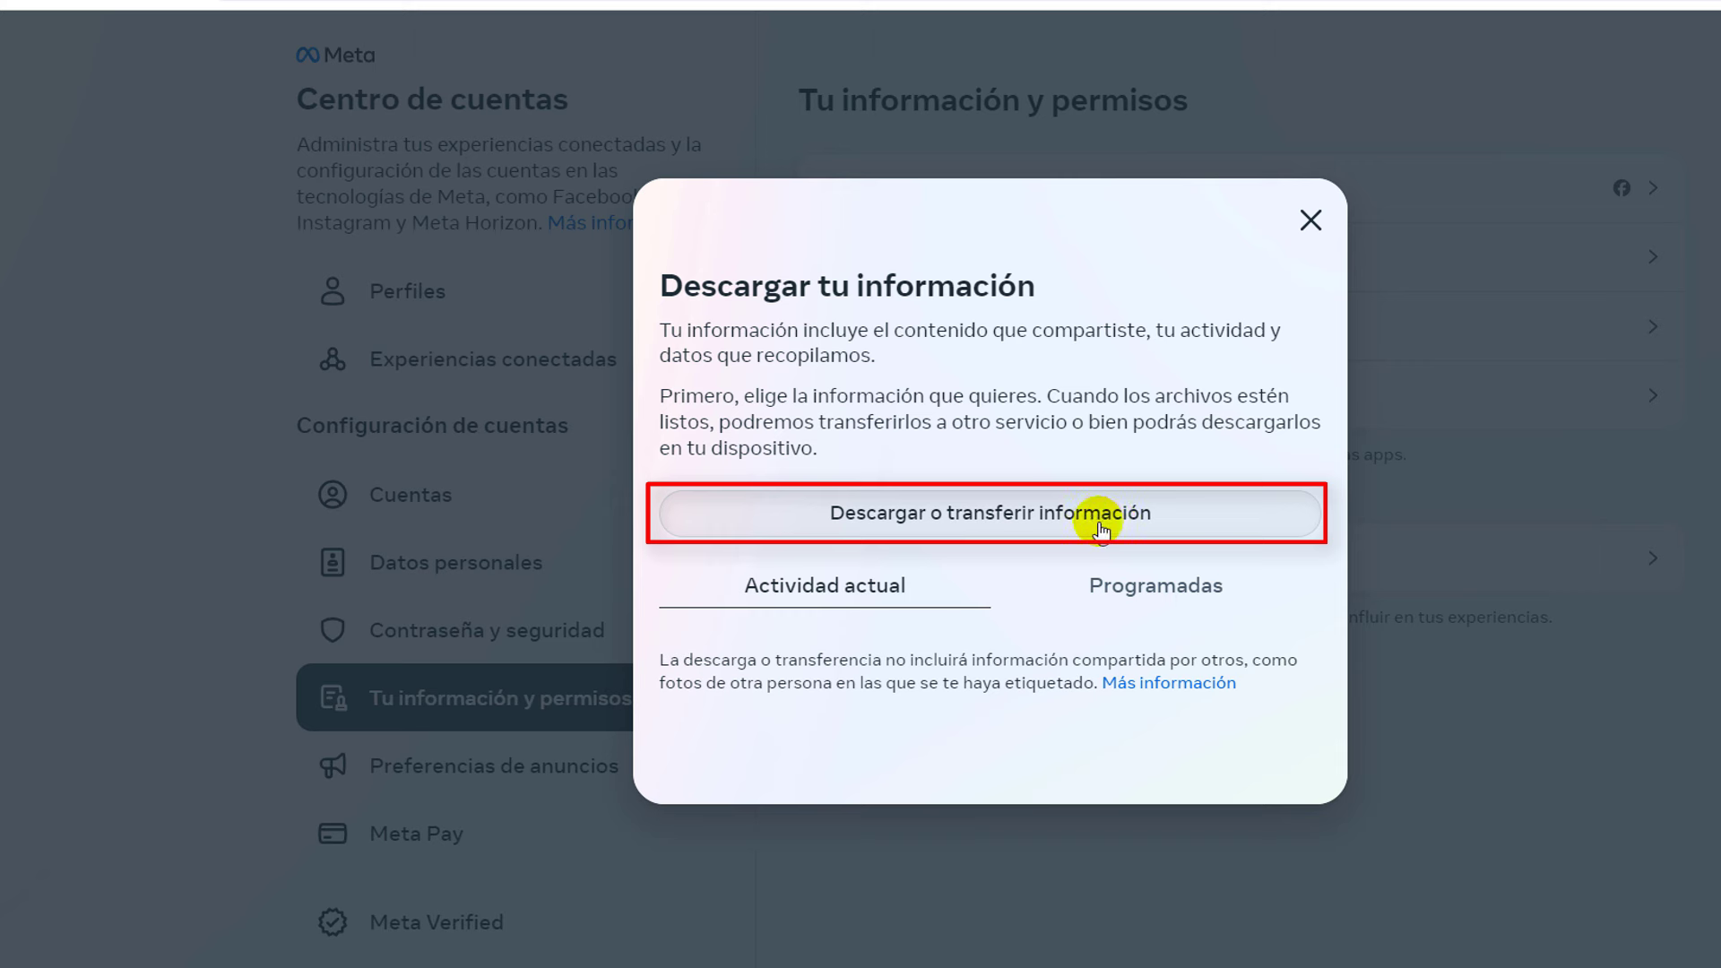
{"action": "left_click", "coordinate": [1044, 524]}
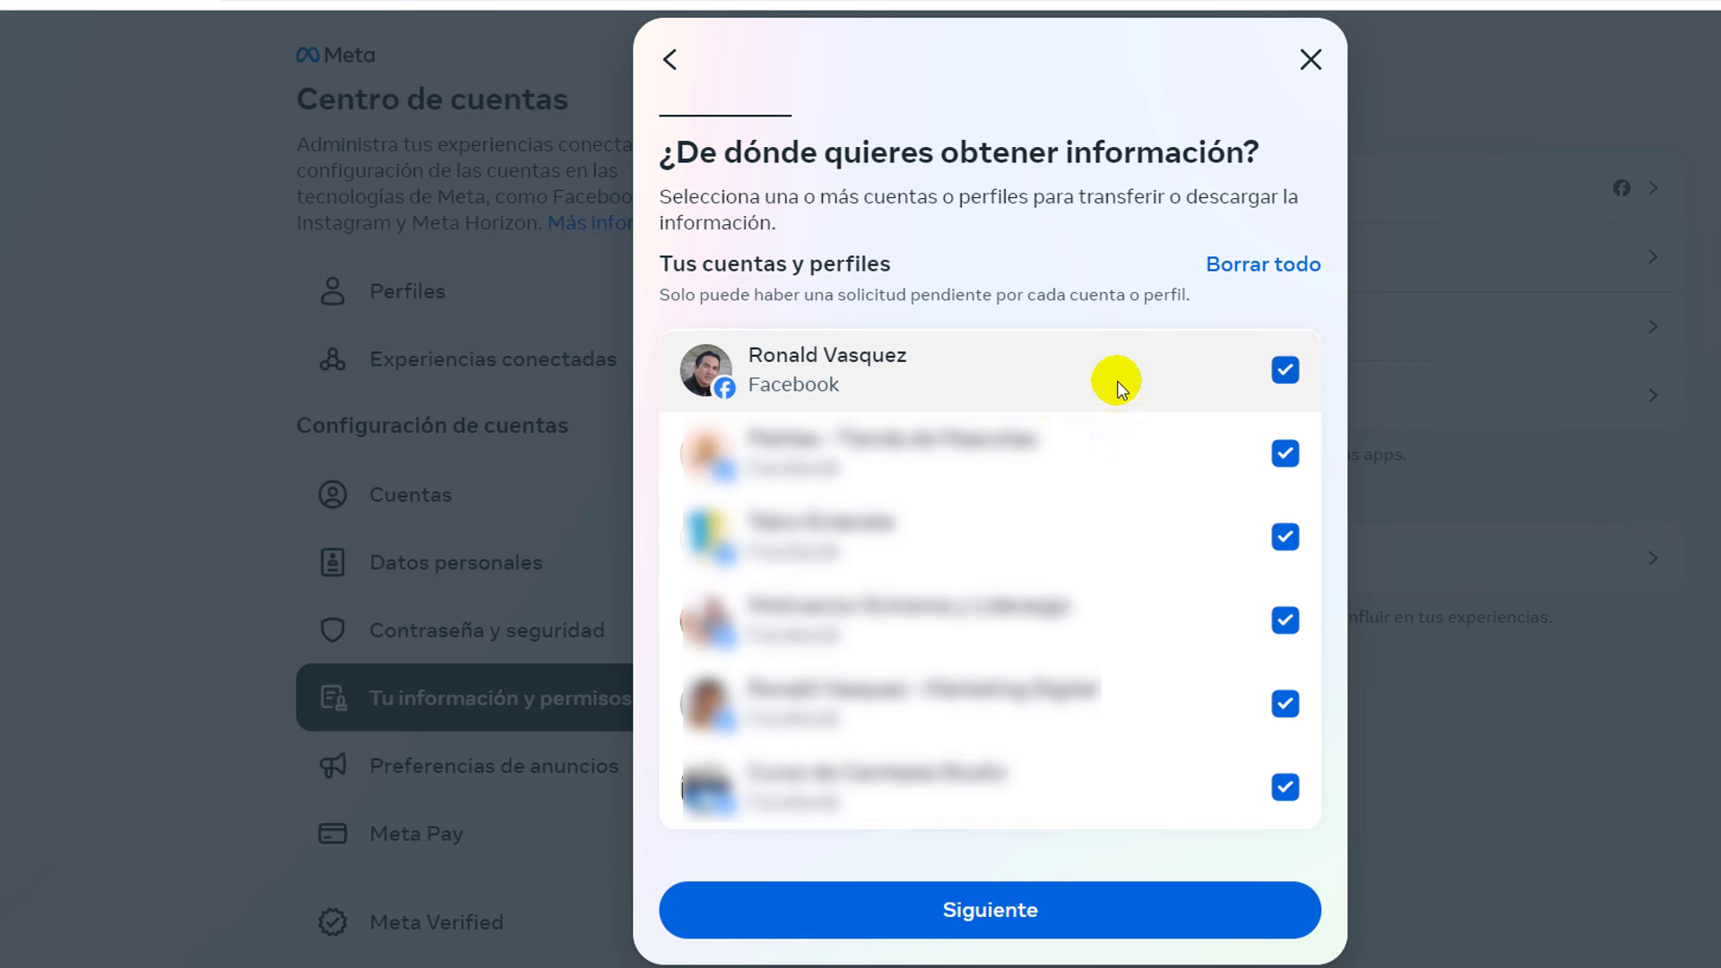
Deselect the five page profiles so only the personal Facebook profile is included, and continue
{"action": "left_click", "coordinate": [1285, 454]}
{"action": "left_click", "coordinate": [1285, 538]}
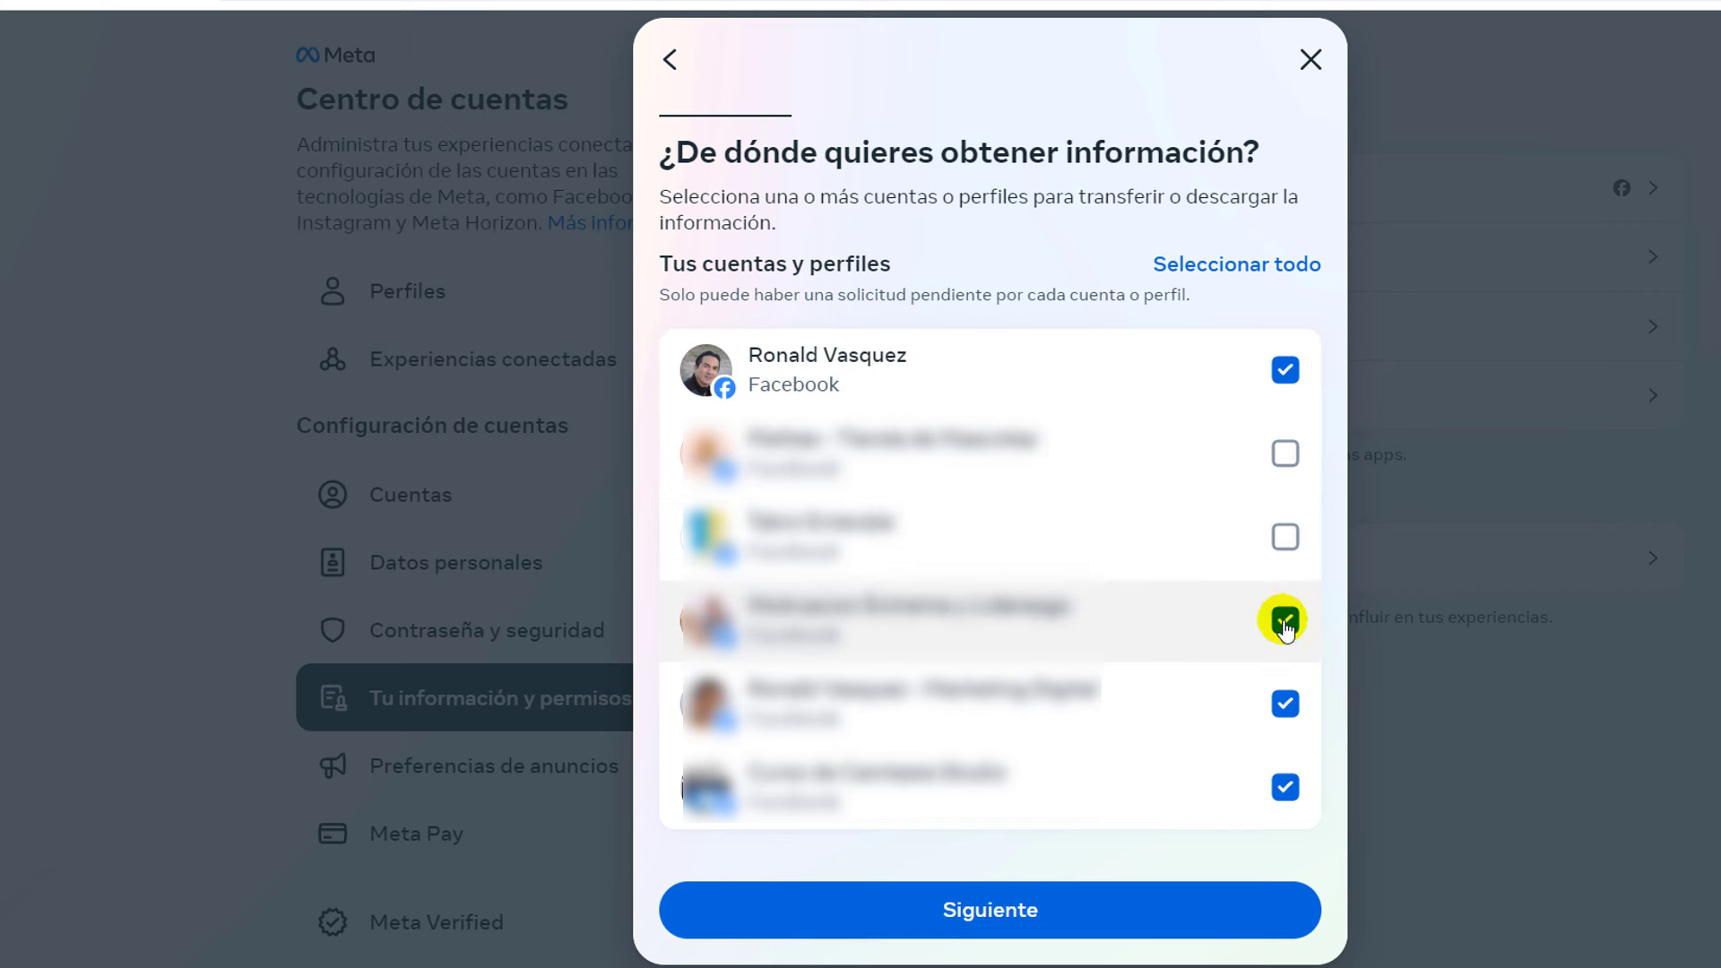
{"action": "left_click", "coordinate": [1285, 620]}
{"action": "left_click", "coordinate": [1285, 704]}
{"action": "left_click", "coordinate": [1285, 787]}
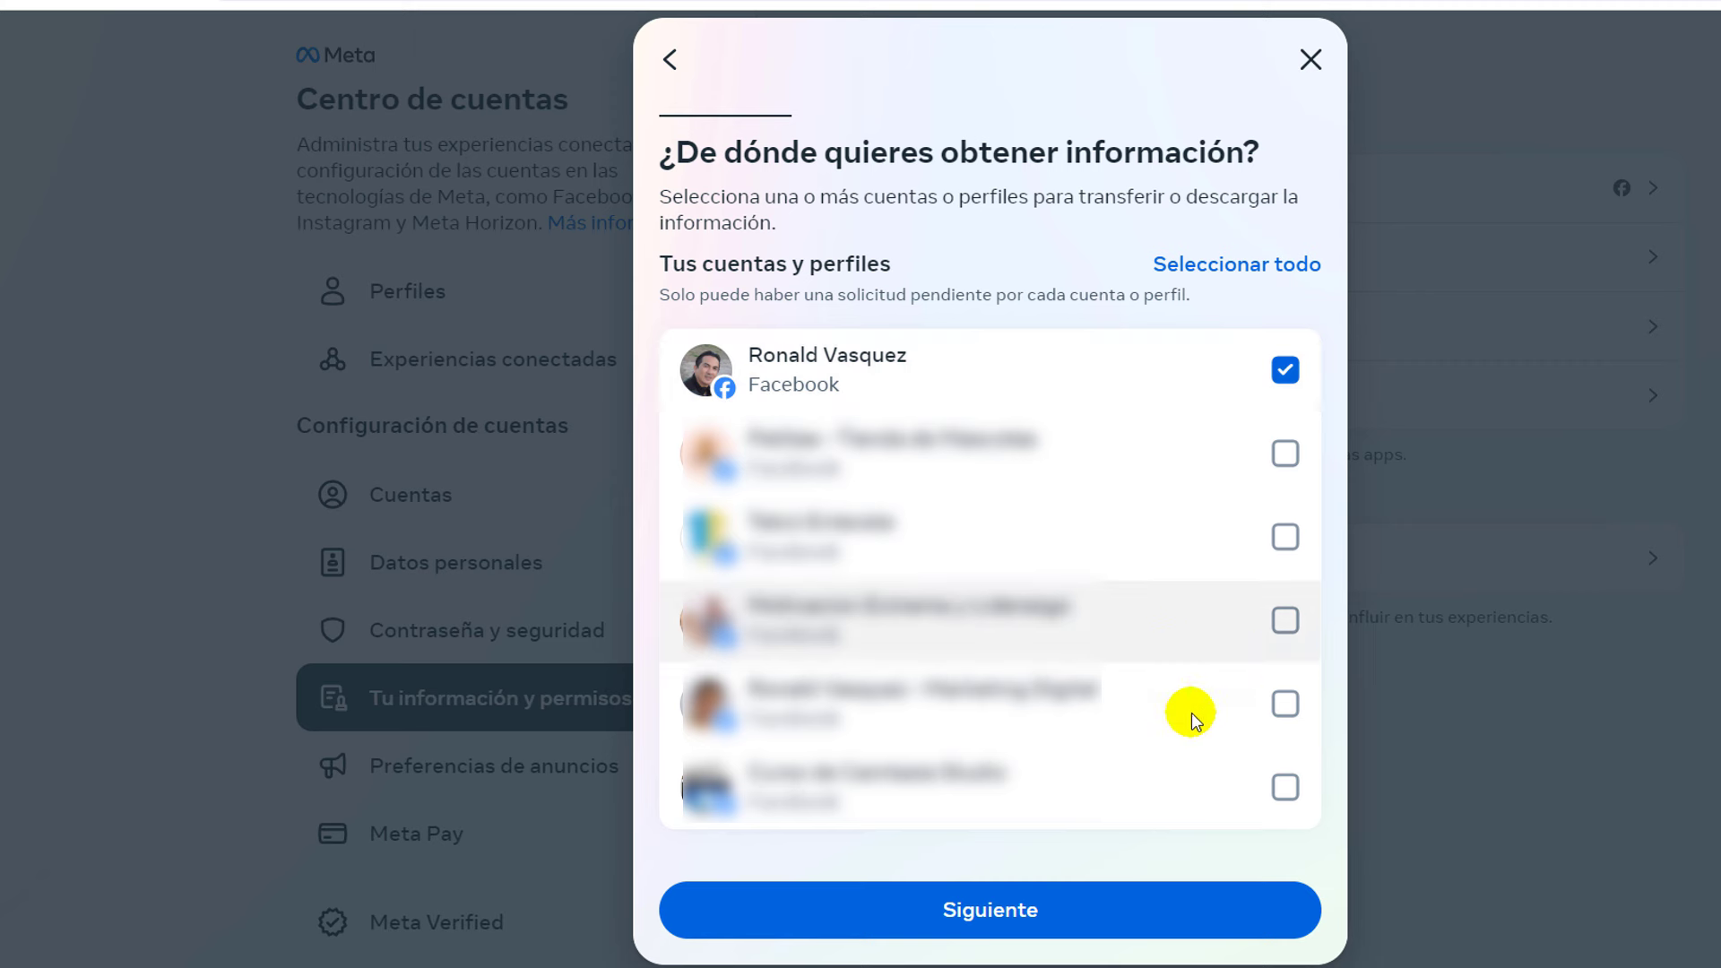
{"action": "left_click", "coordinate": [1051, 908]}
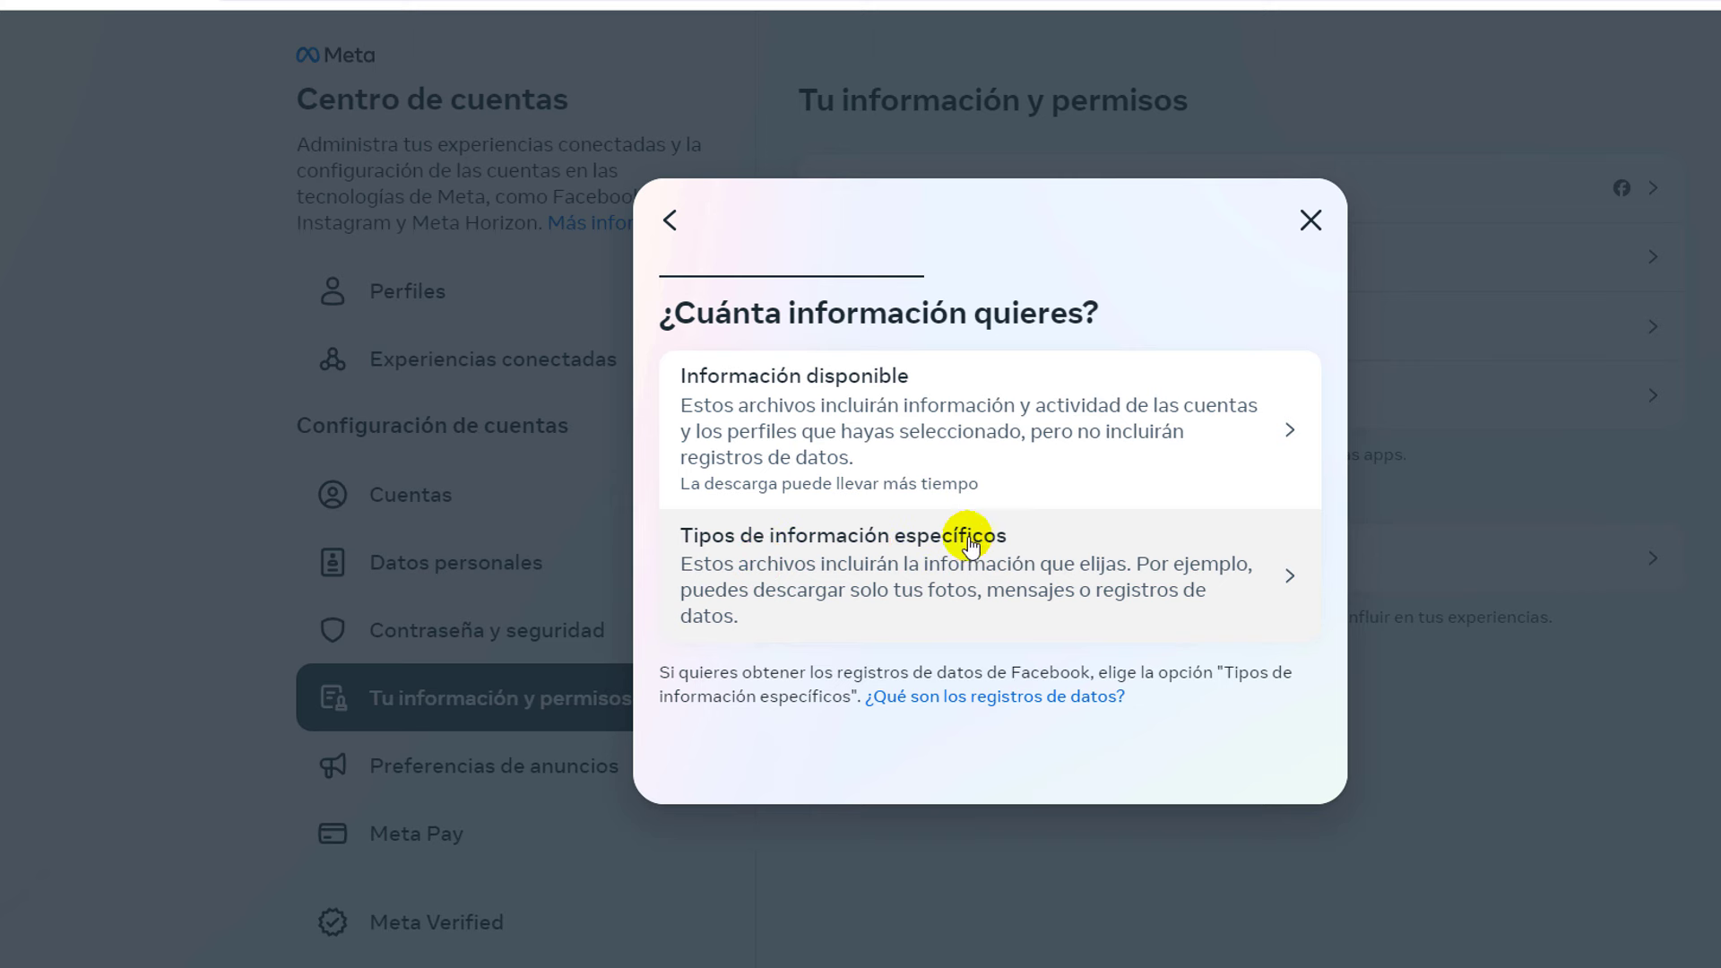
Choose Tipos de información específicos and include only Publicaciones from Tu actividad en Facebook
{"action": "left_click", "coordinate": [986, 590]}
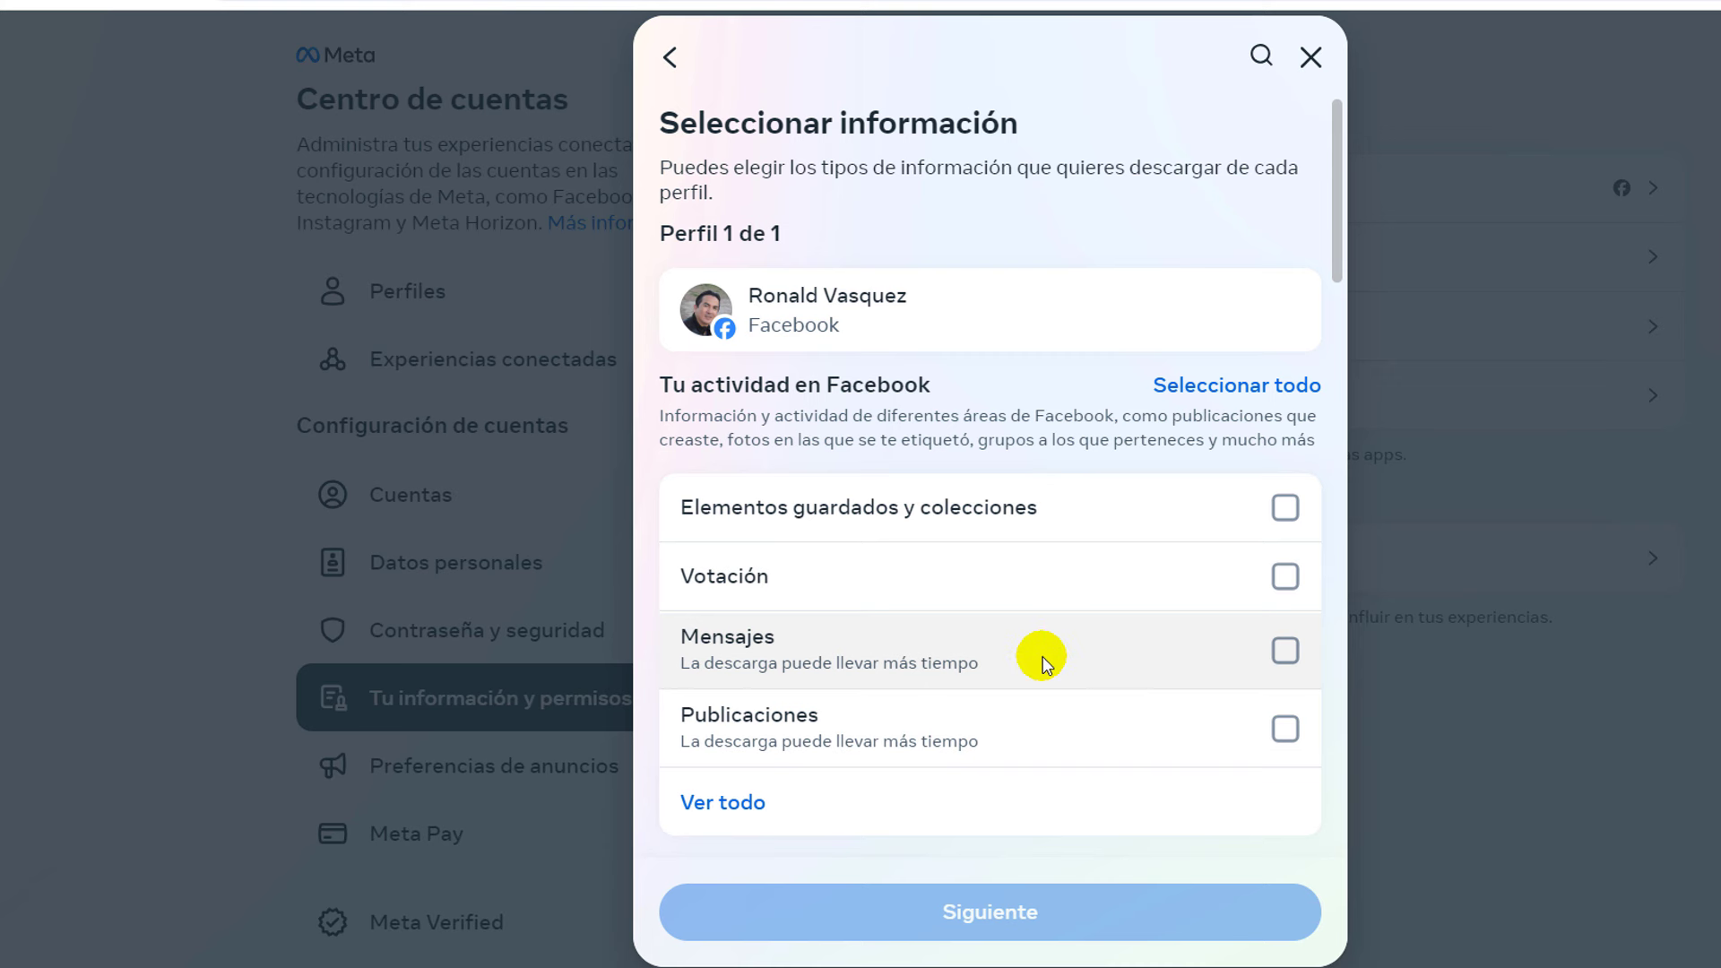
{"action": "scroll", "coordinate": [1042, 656], "scroll_direction": "down", "scroll_amount": 3}
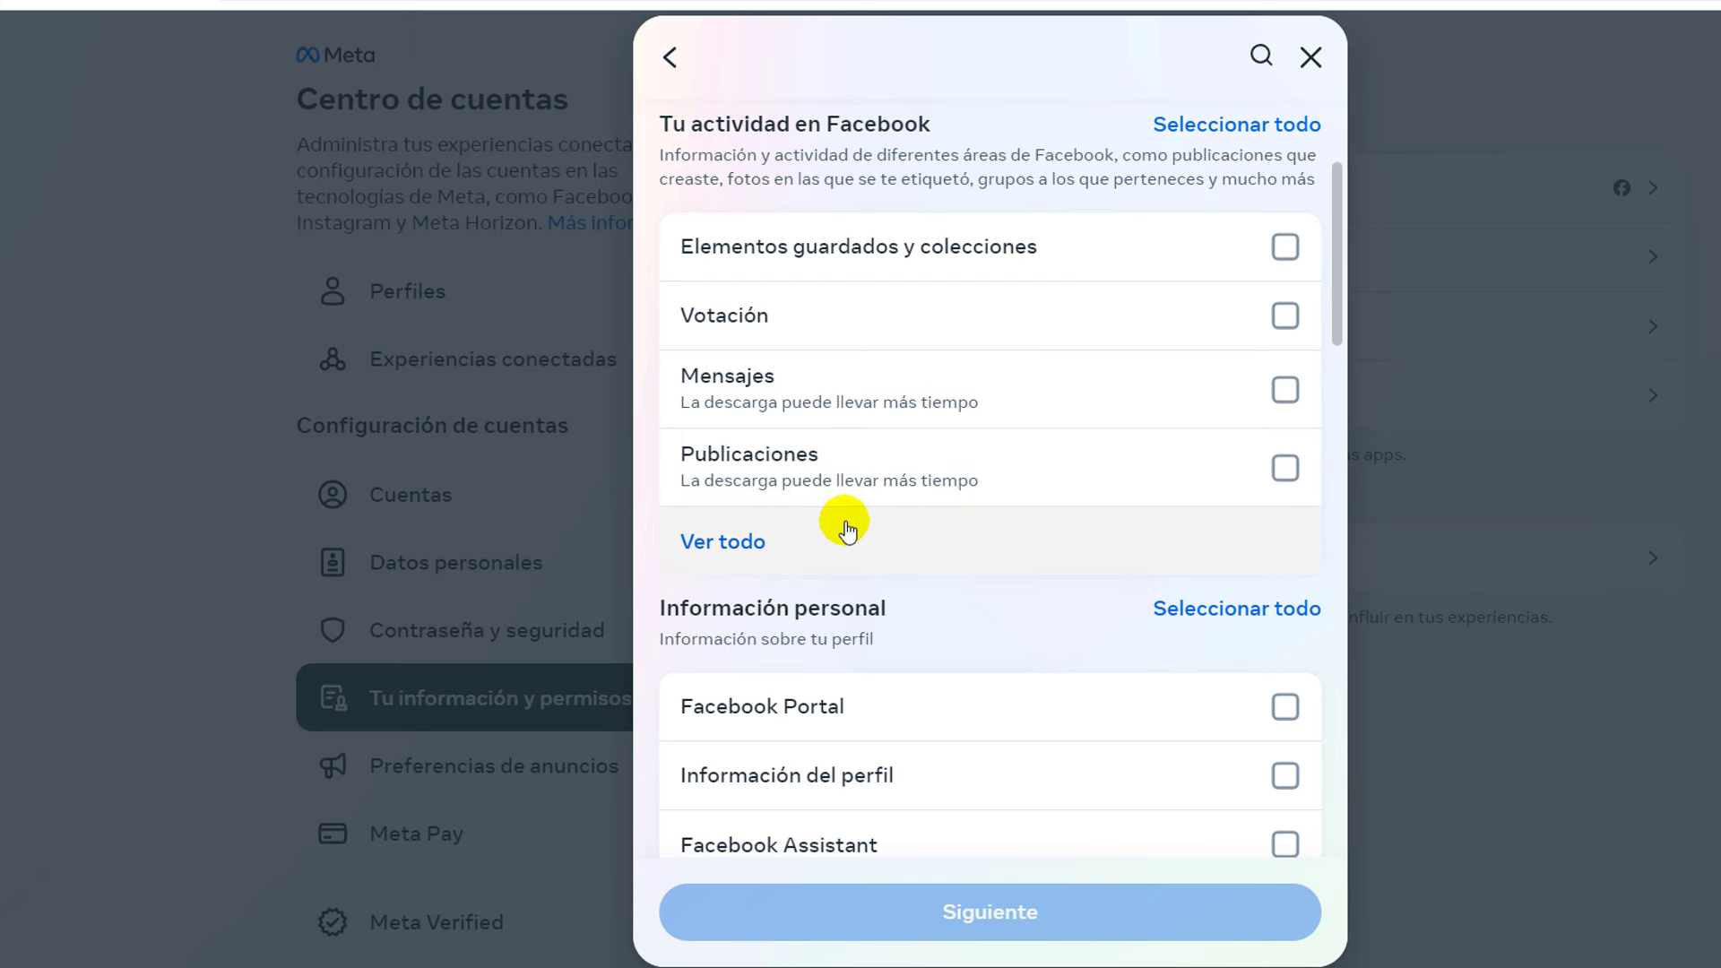
{"action": "left_click", "coordinate": [758, 544]}
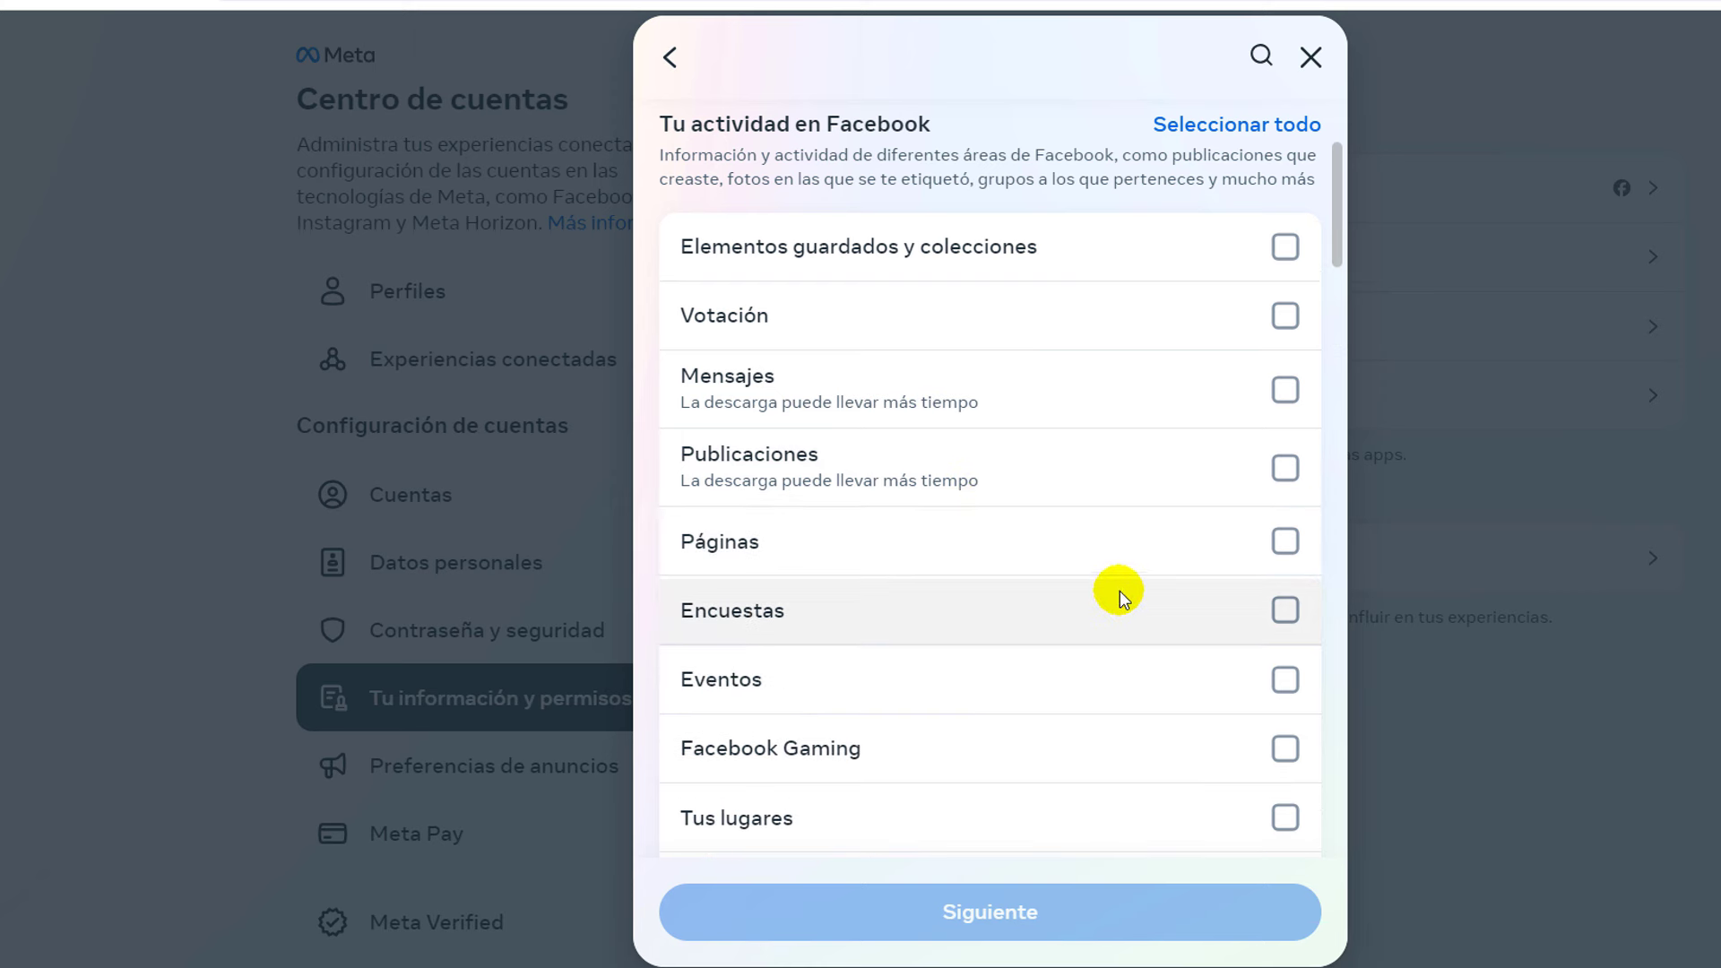
{"action": "scroll", "coordinate": [1120, 592], "scroll_direction": "down", "scroll_amount": 2}
{"action": "scroll", "coordinate": [1121, 594], "scroll_direction": "down", "scroll_amount": 6}
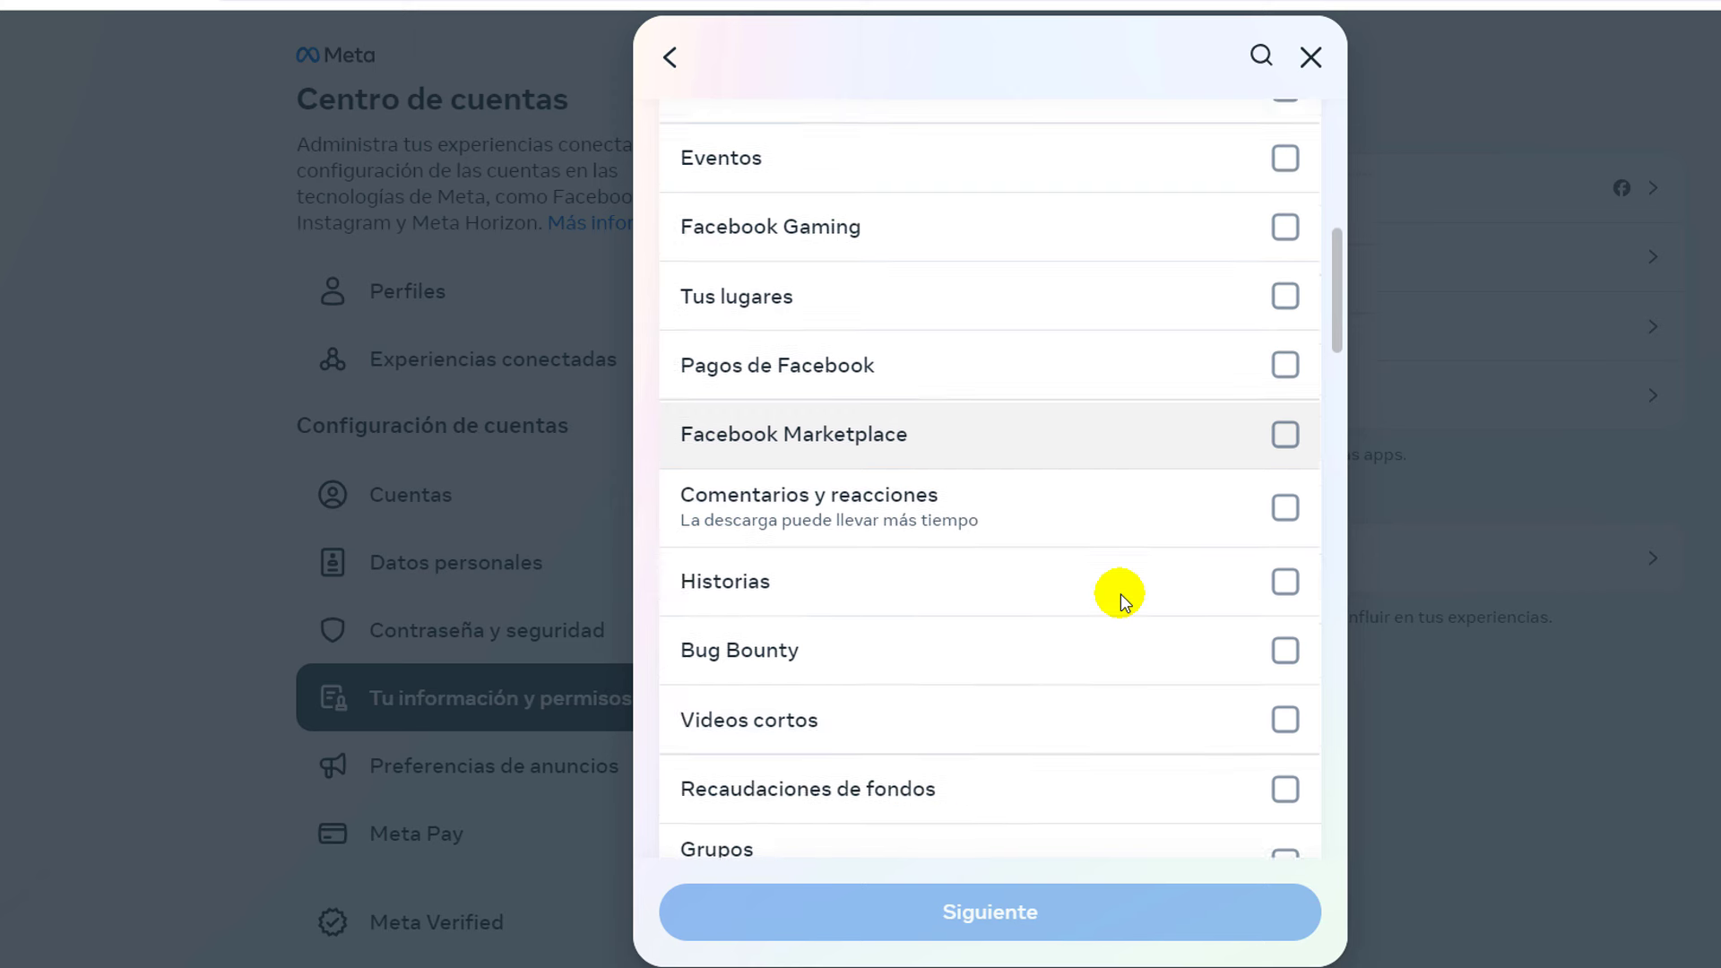
{"action": "scroll", "coordinate": [1121, 593], "scroll_direction": "up", "scroll_amount": 7}
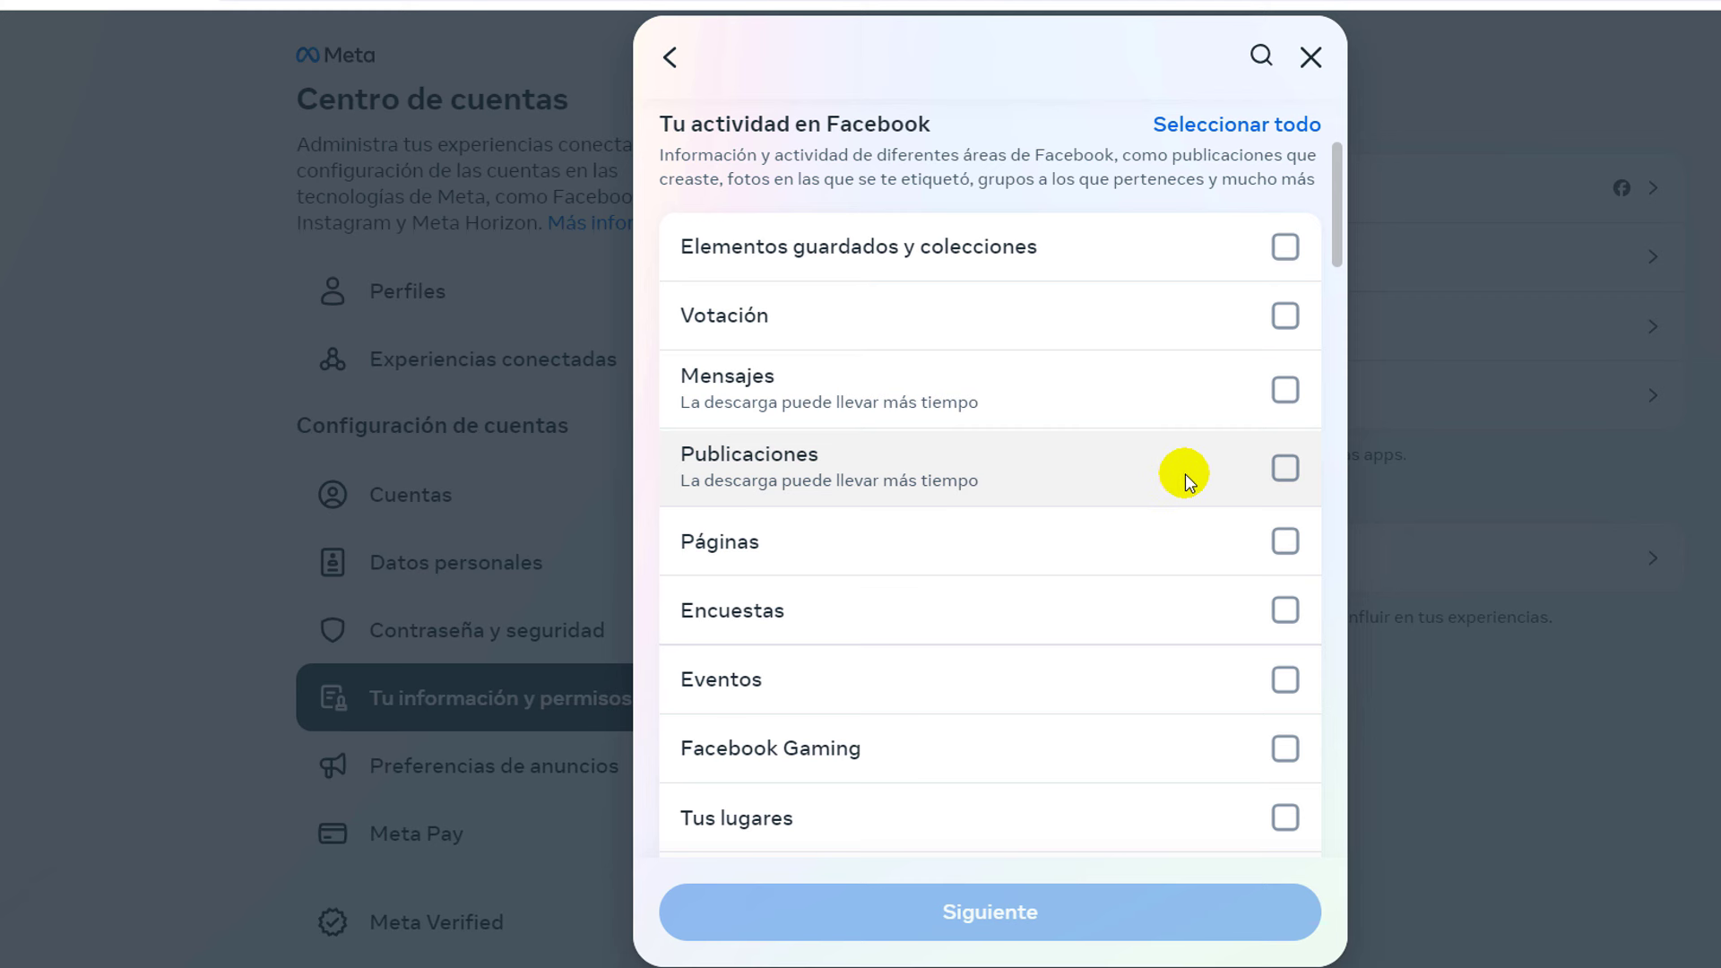
{"action": "left_click", "coordinate": [1285, 469]}
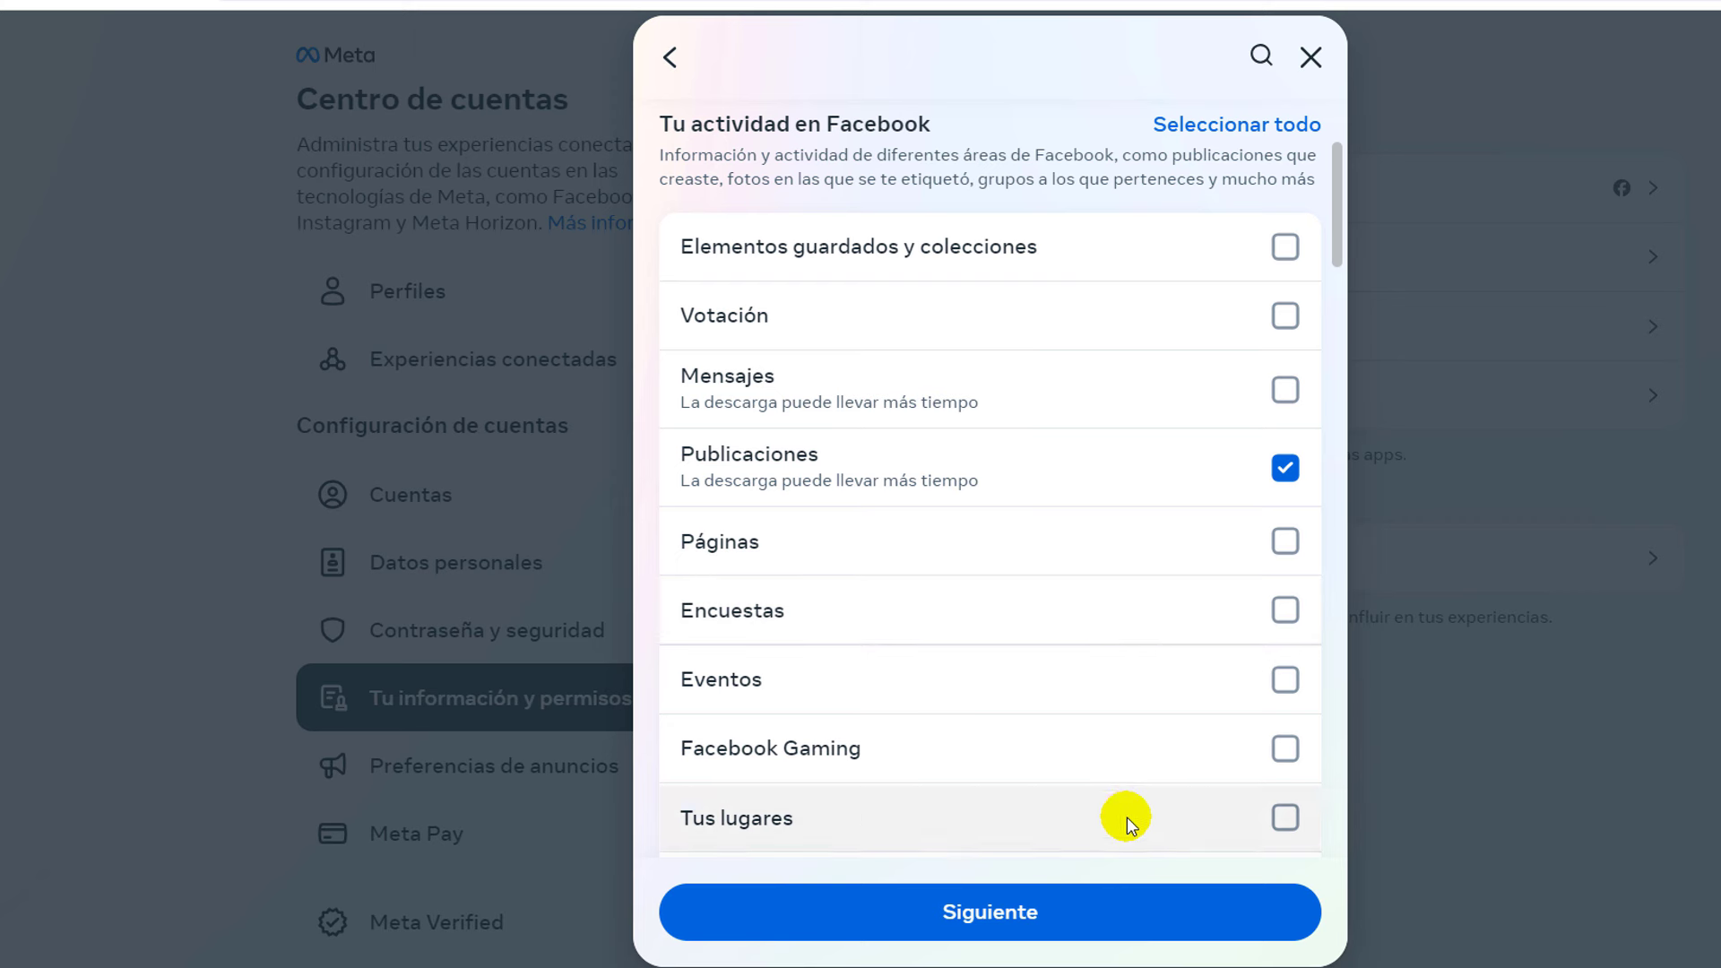
{"action": "left_click", "coordinate": [1059, 913]}
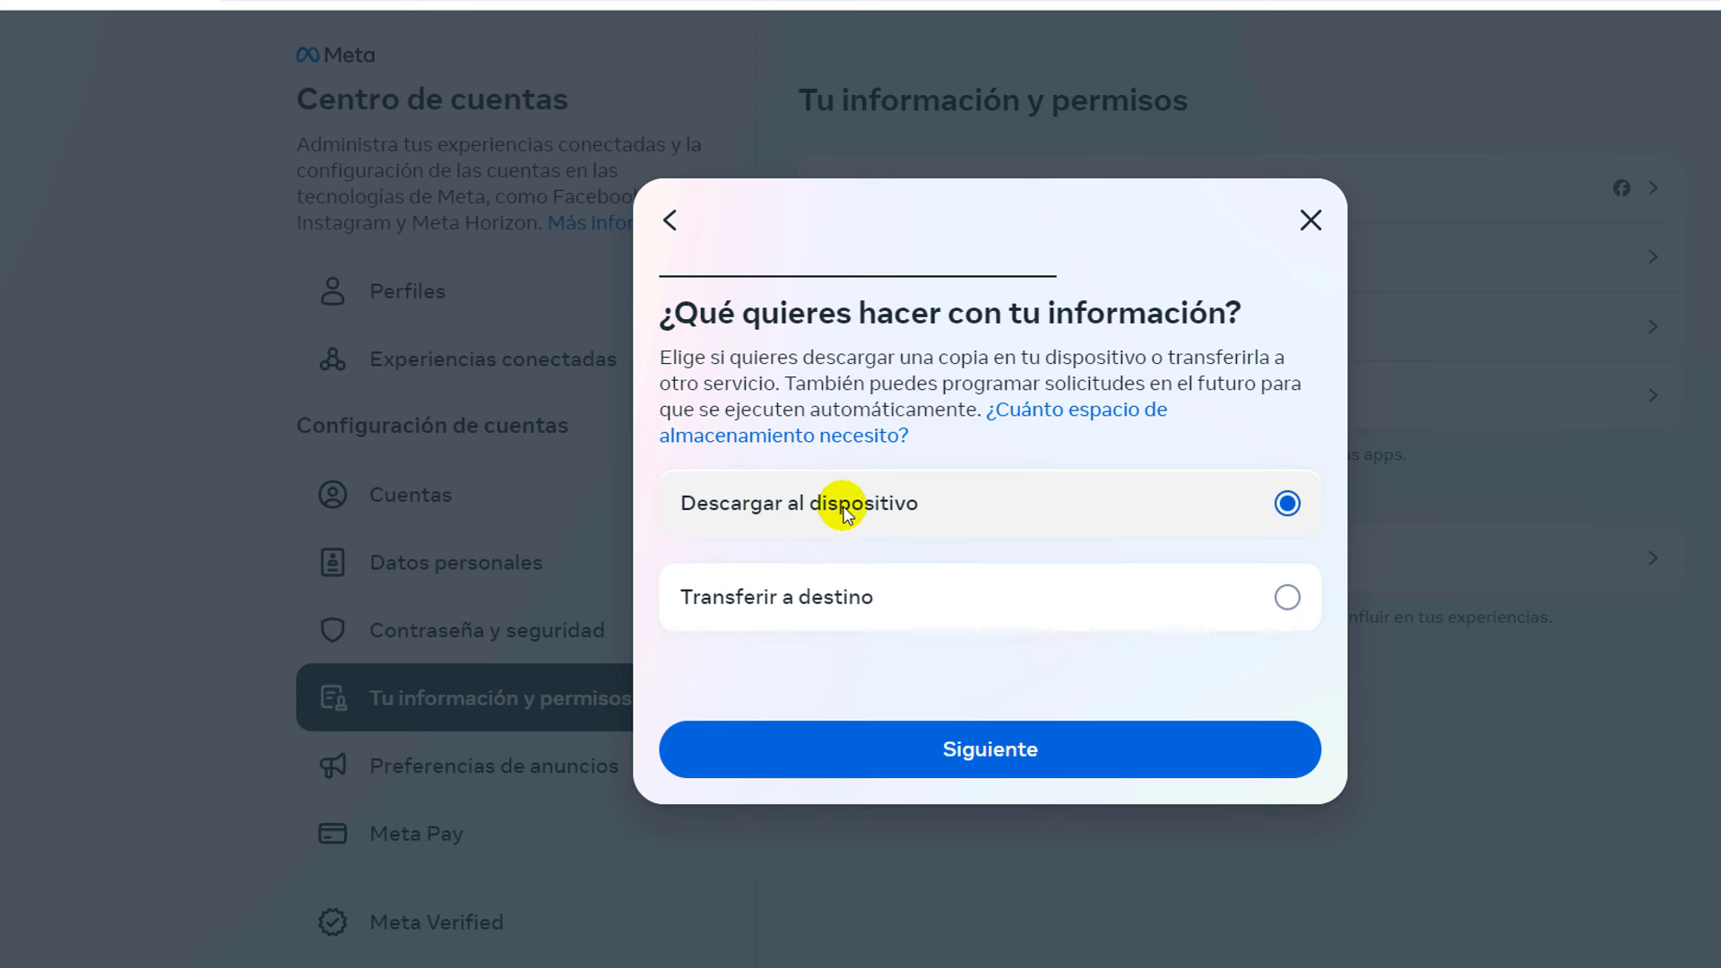
Accept Descargar al dispositivo and save the date range as Últimos 3 meses
{"action": "left_click", "coordinate": [1028, 772]}
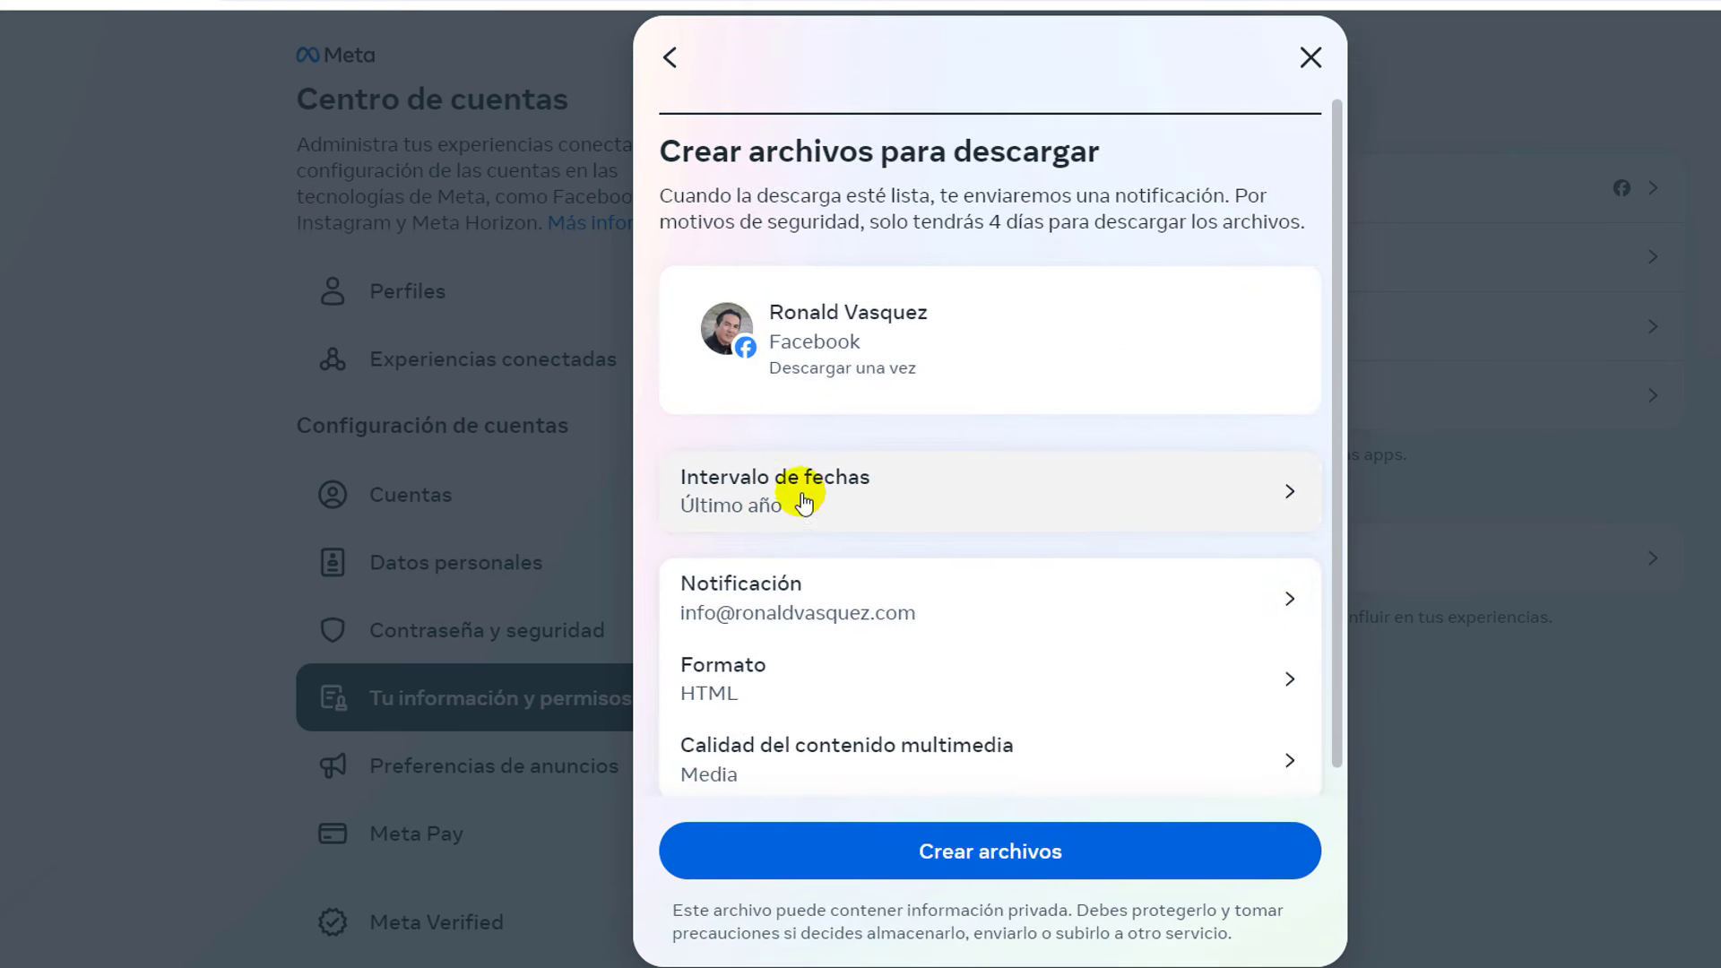
{"action": "left_click", "coordinate": [1069, 497]}
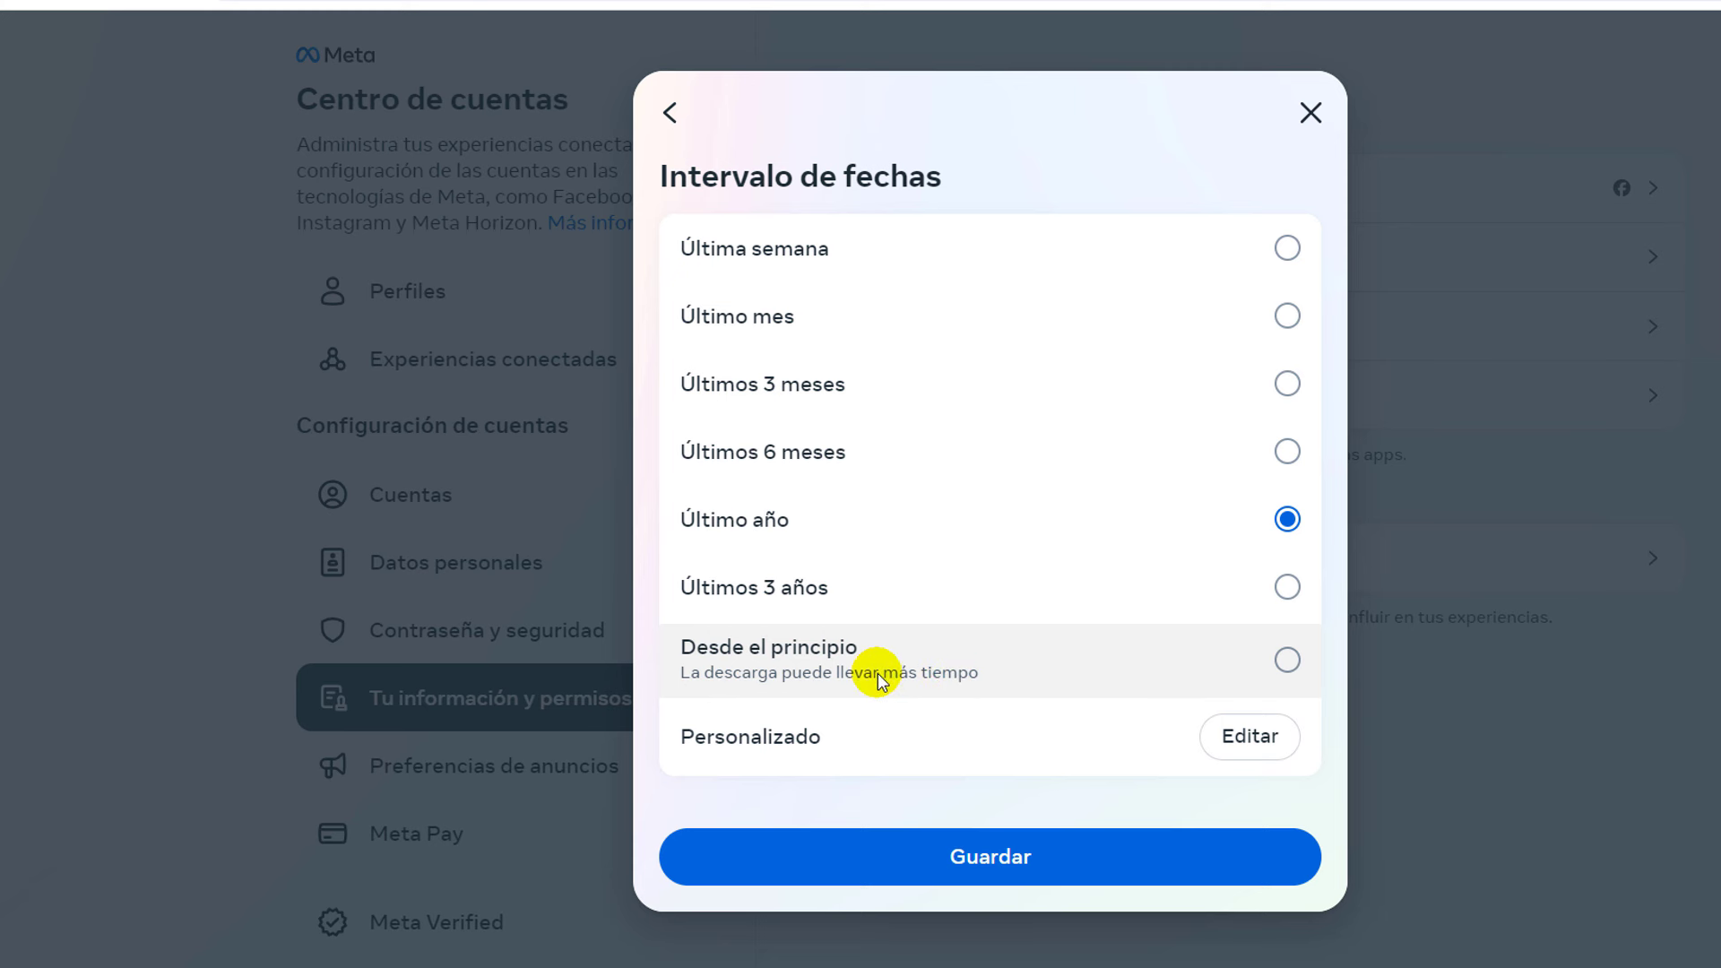
{"action": "left_click", "coordinate": [1285, 662]}
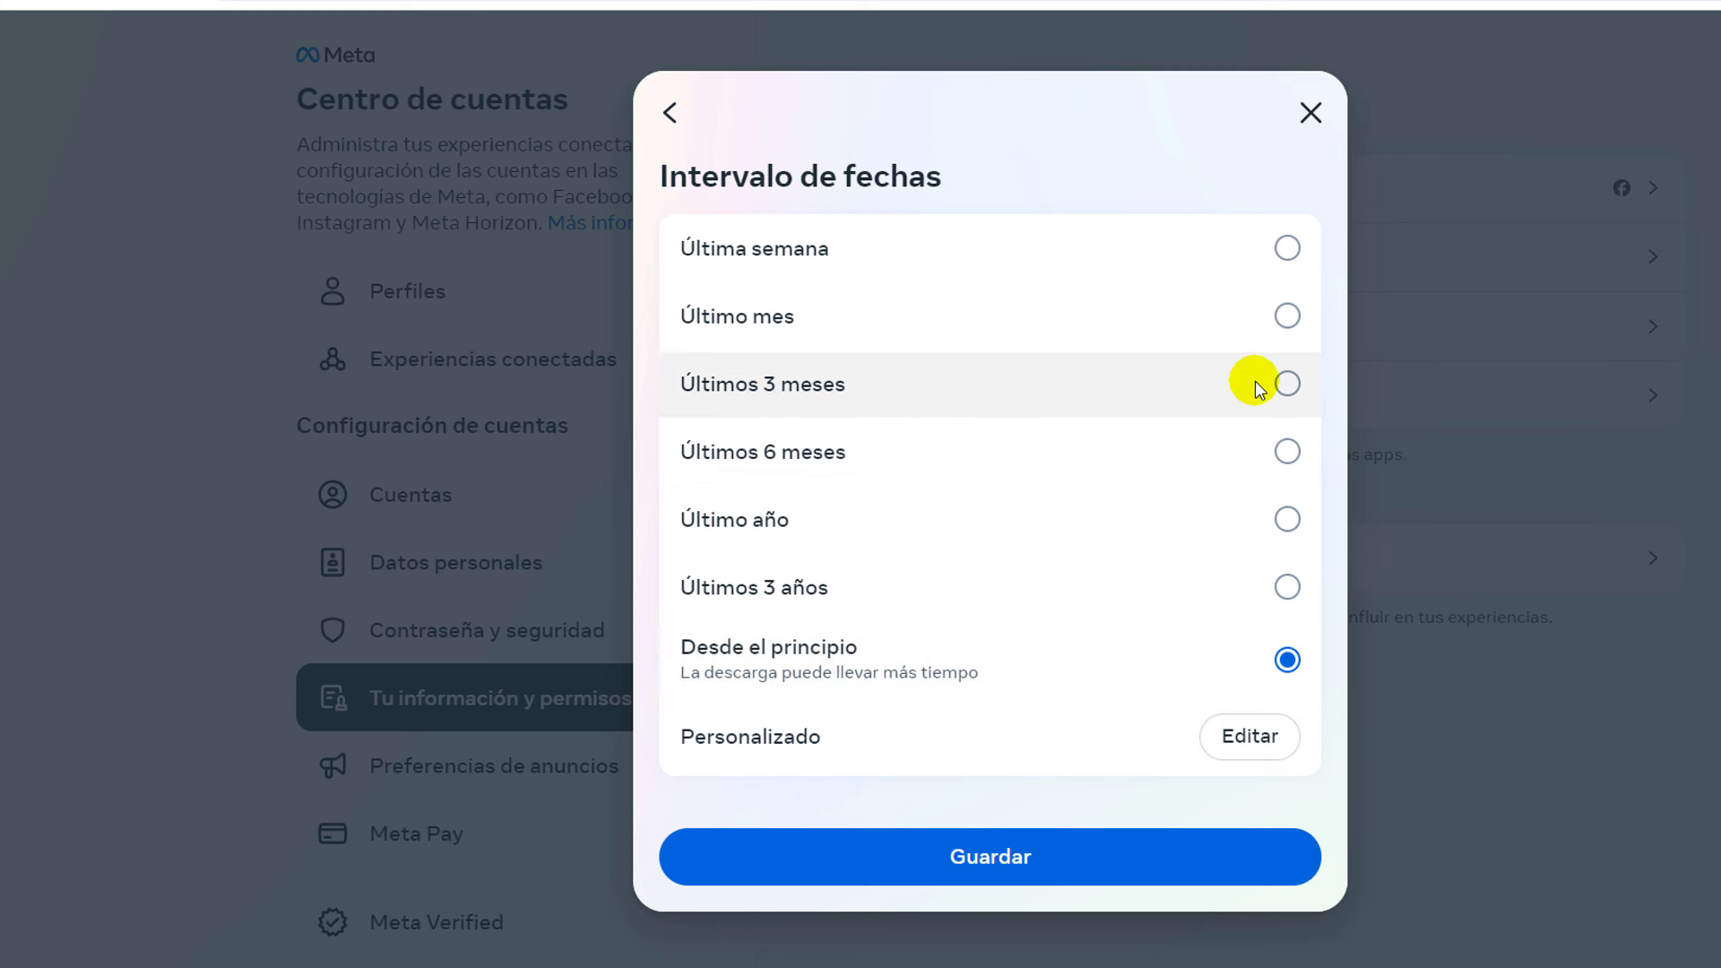
{"action": "left_click", "coordinate": [1287, 385]}
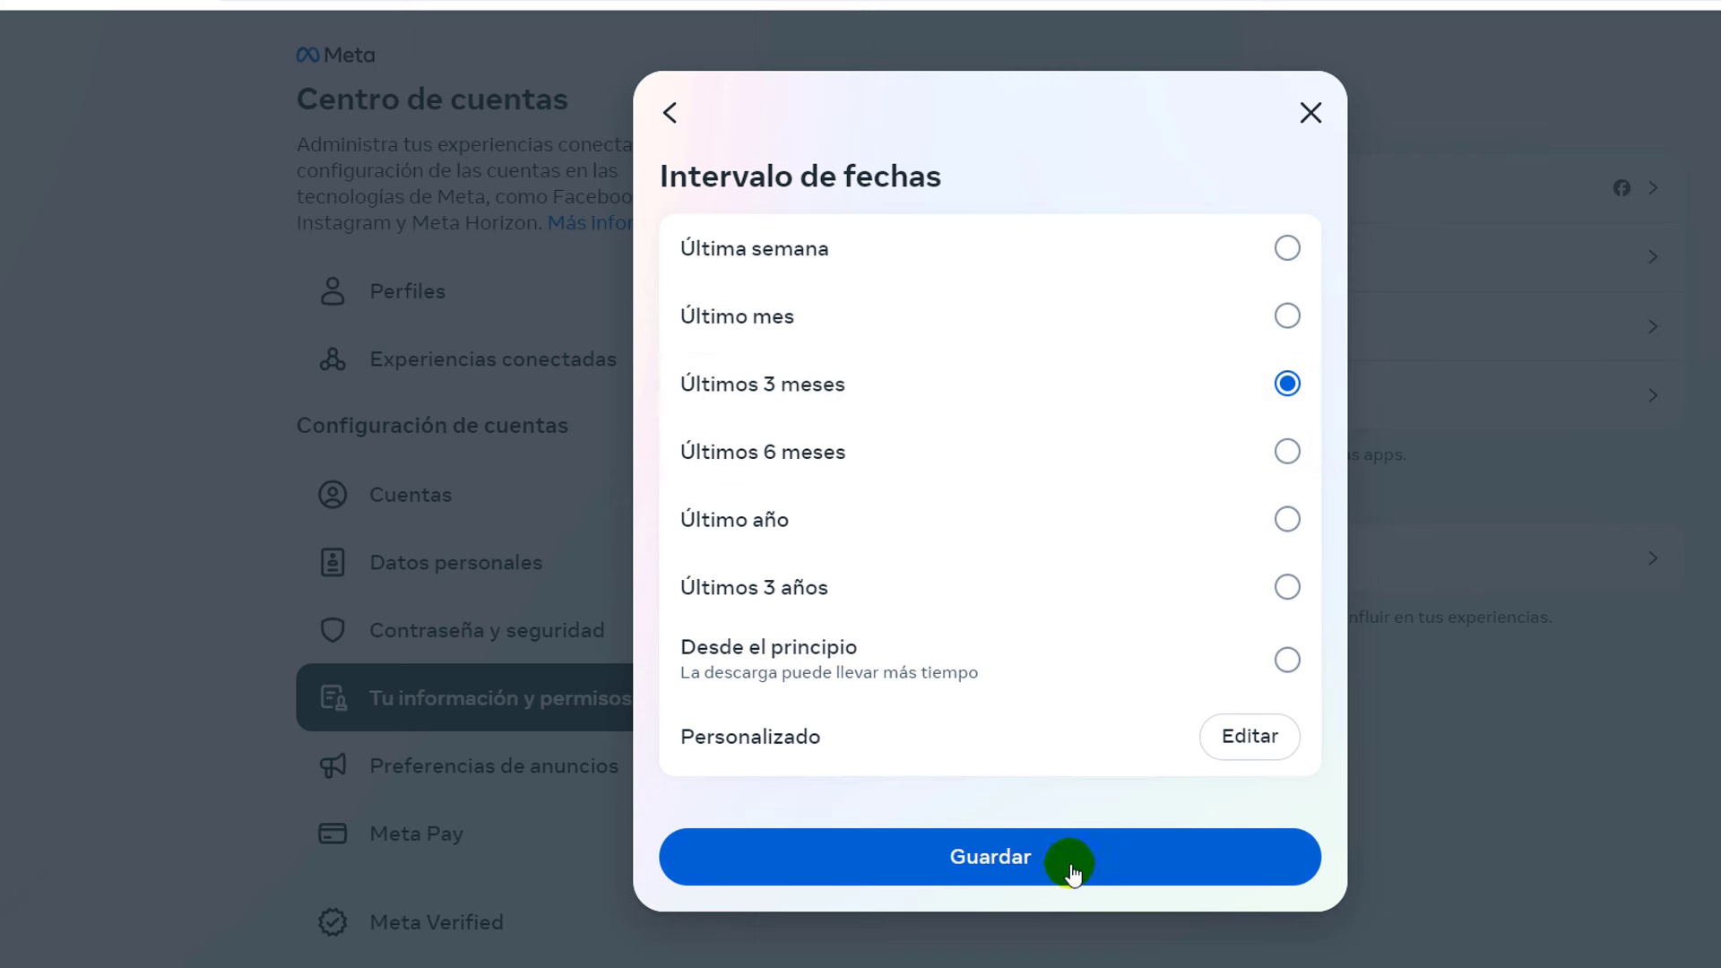
{"action": "left_click", "coordinate": [1024, 863]}
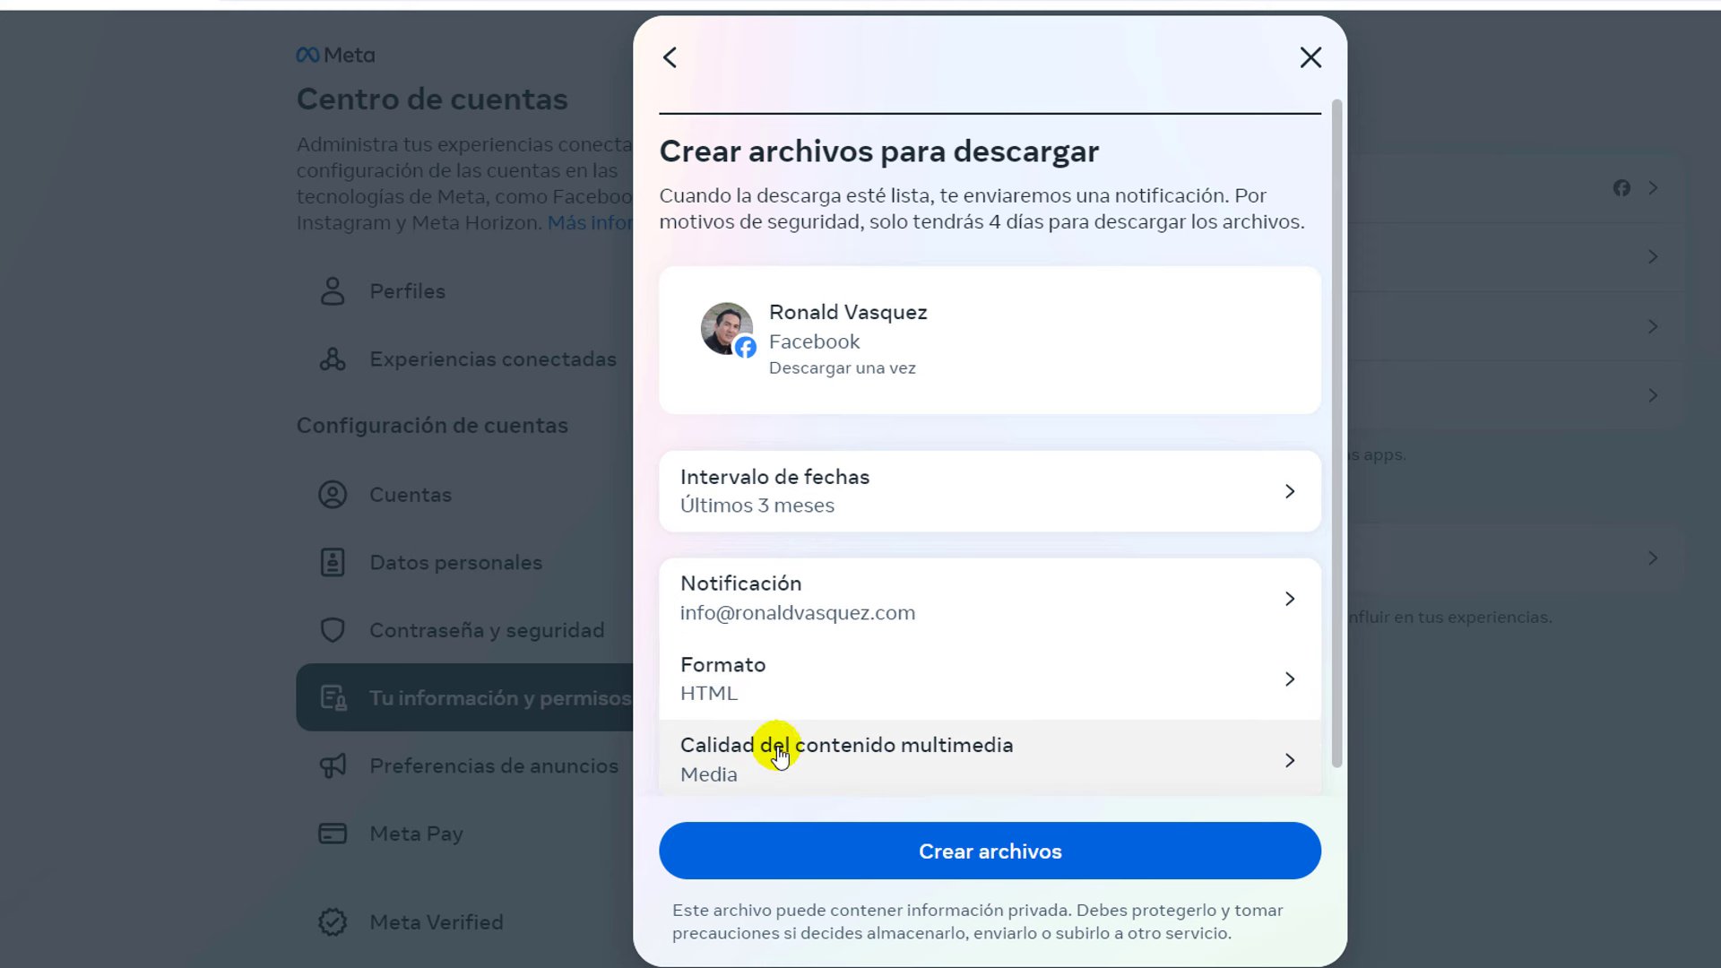
Save the multimedia content quality as Baja and create the download files
{"action": "left_click", "coordinate": [917, 757]}
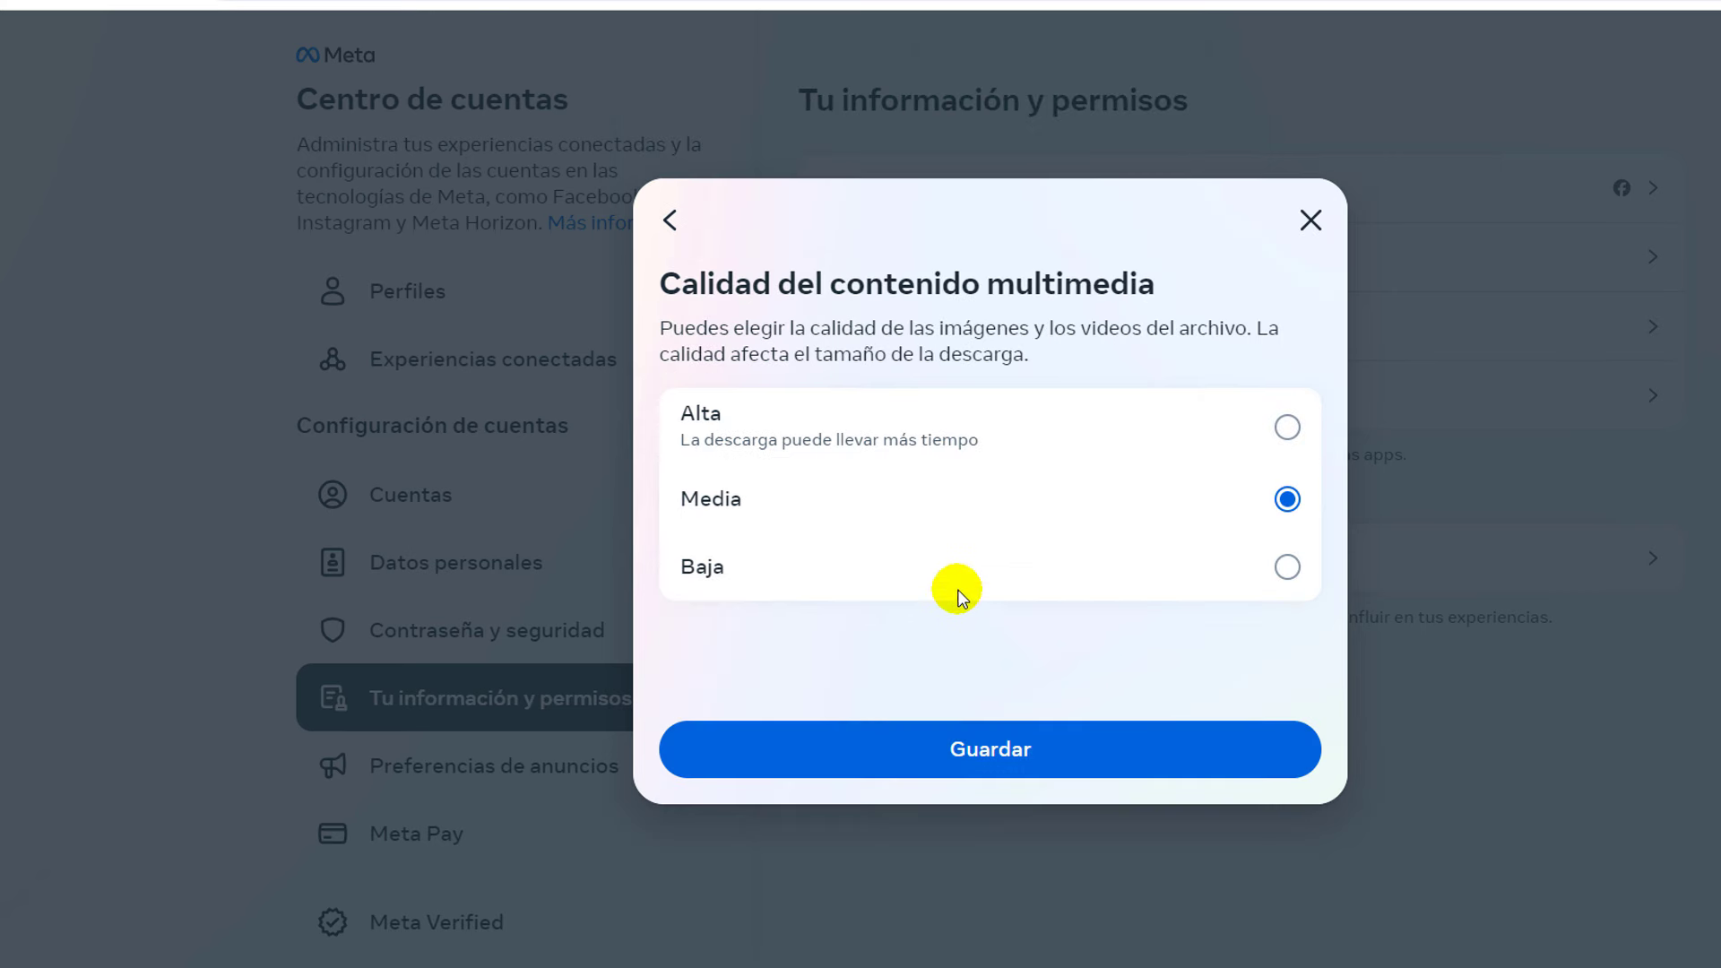
{"action": "left_click", "coordinate": [1289, 428]}
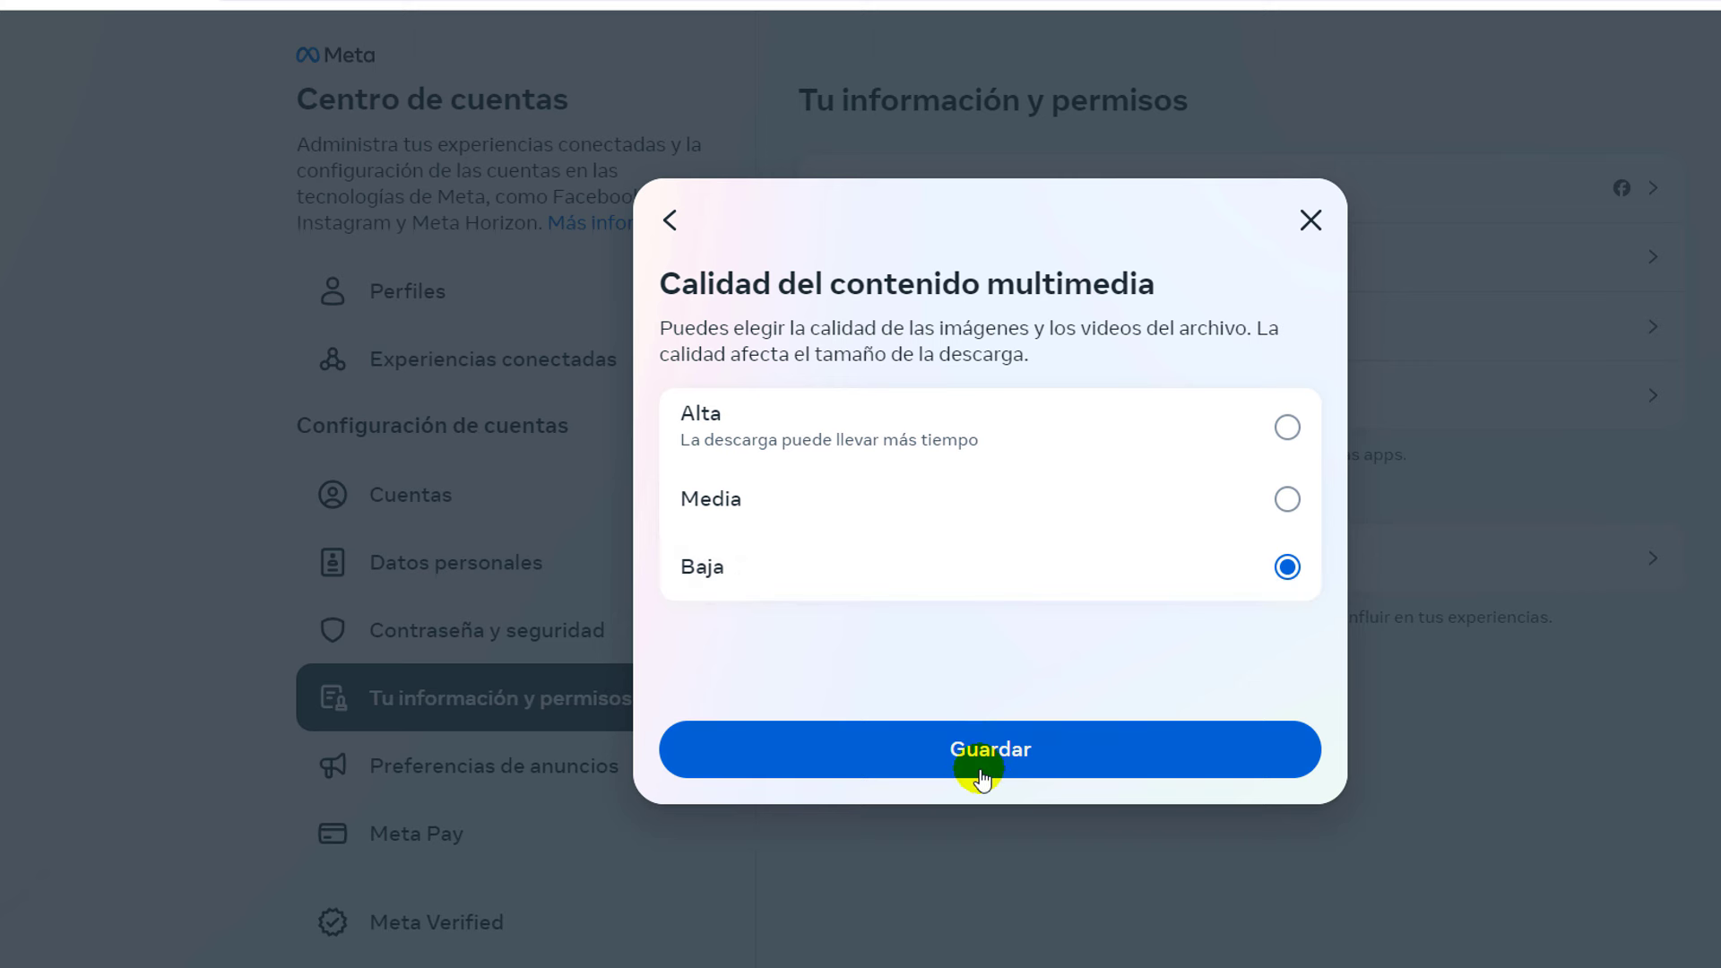
{"action": "left_click", "coordinate": [1020, 753]}
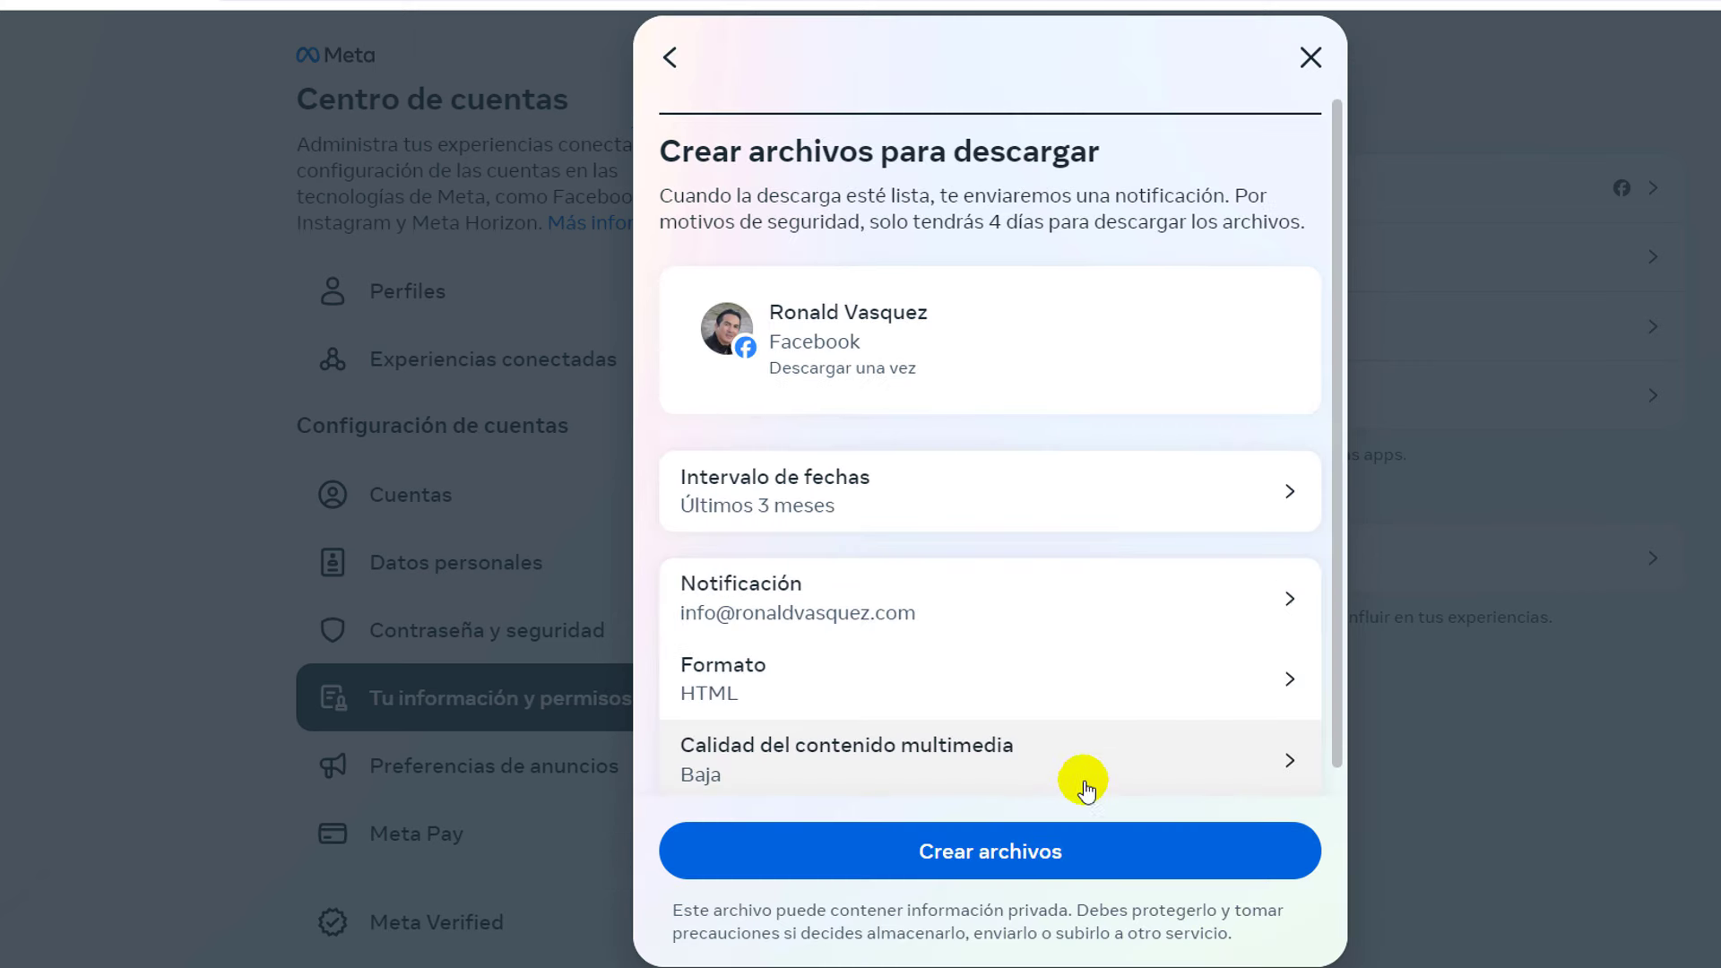
{"action": "left_click", "coordinate": [983, 863]}
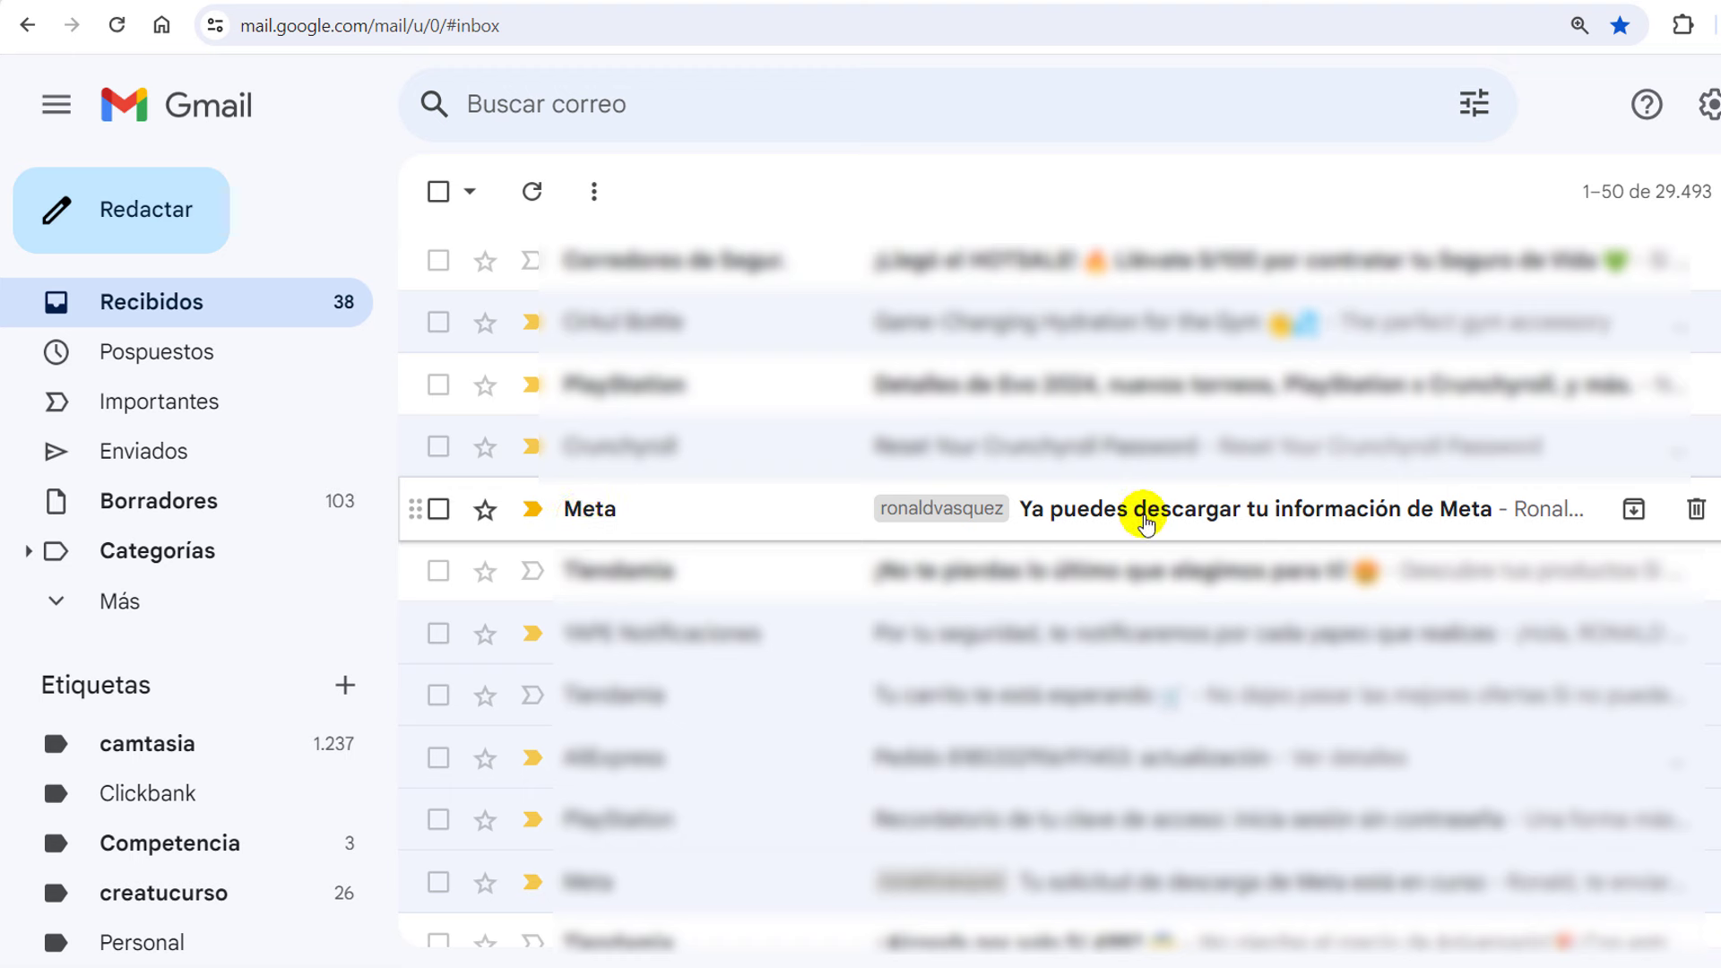
{"action": "left_click", "coordinate": [1248, 518]}
{"action": "scroll", "coordinate": [1251, 518], "scroll_direction": "down", "scroll_amount": 3}
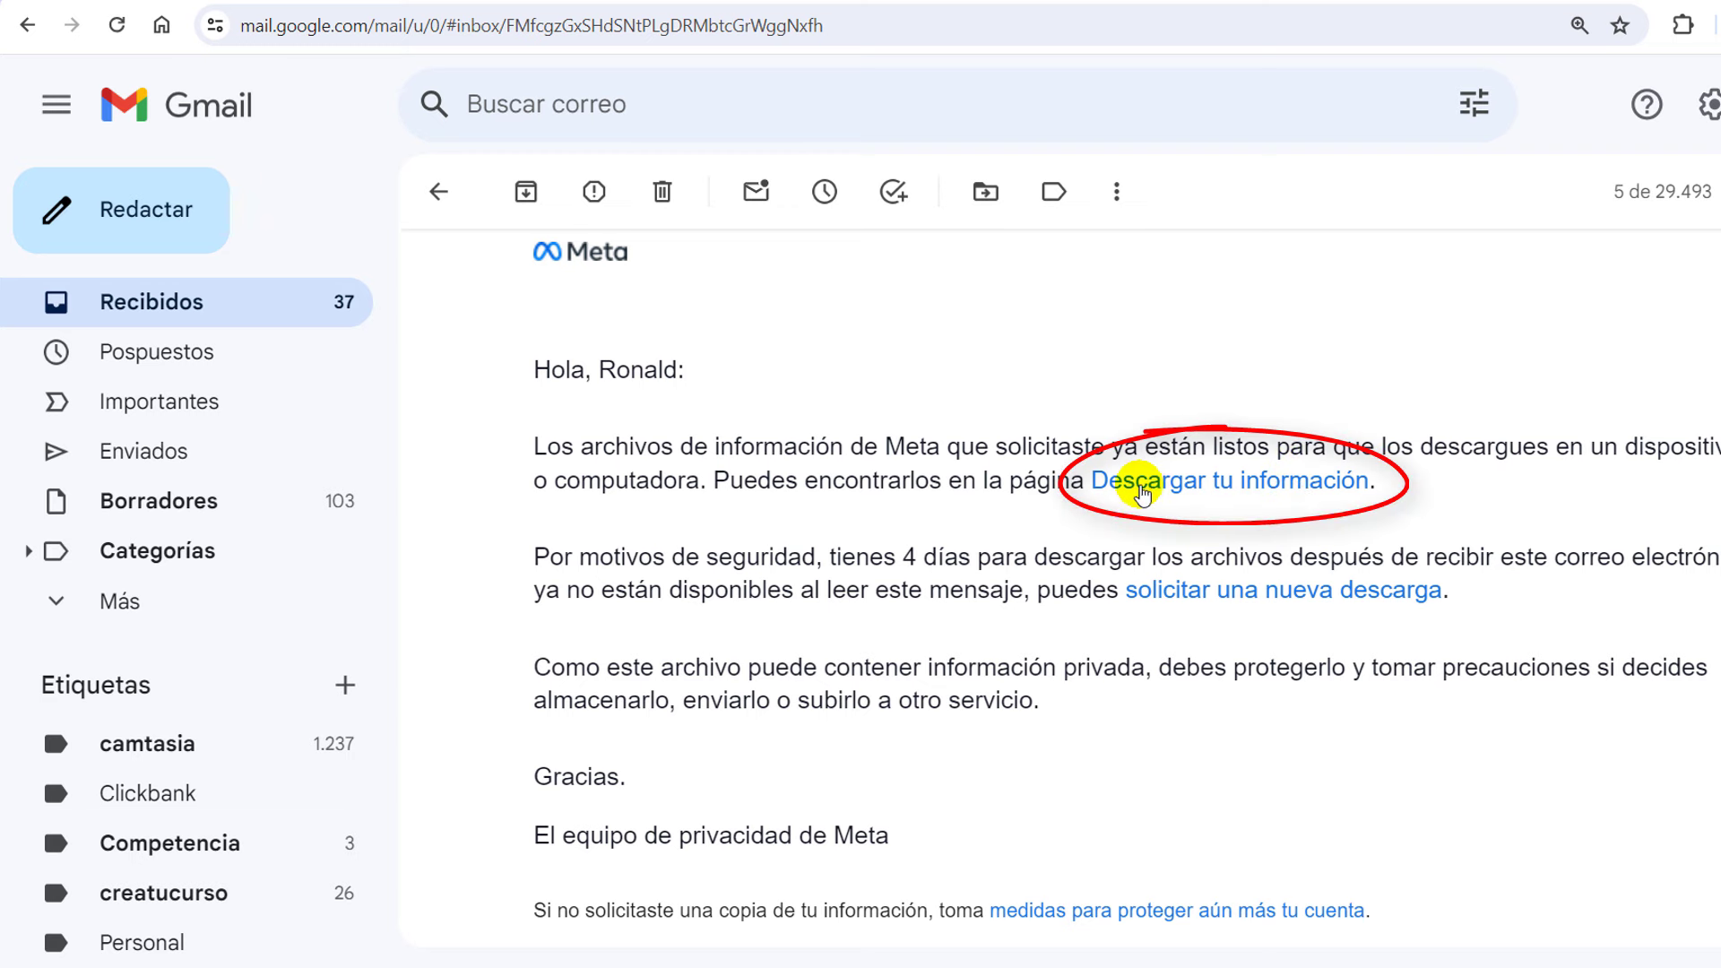
{"action": "left_click", "coordinate": [1222, 493]}
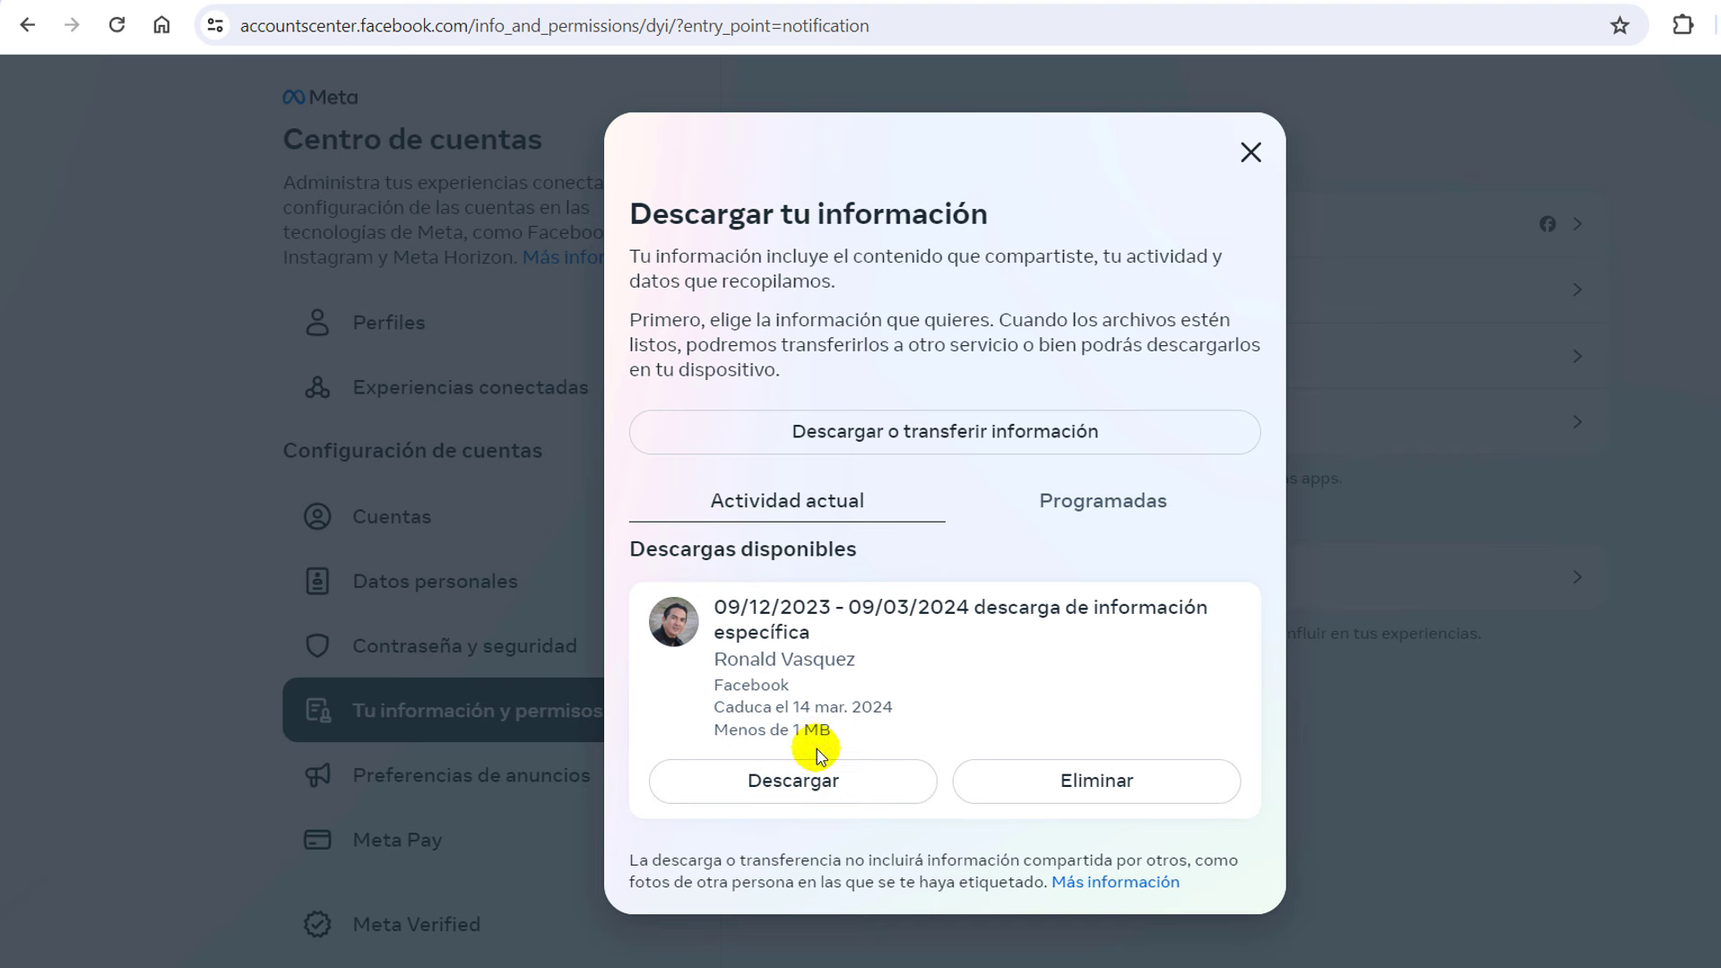
Download the available information file, entering the account password to authorize it
{"action": "left_click", "coordinate": [837, 791]}
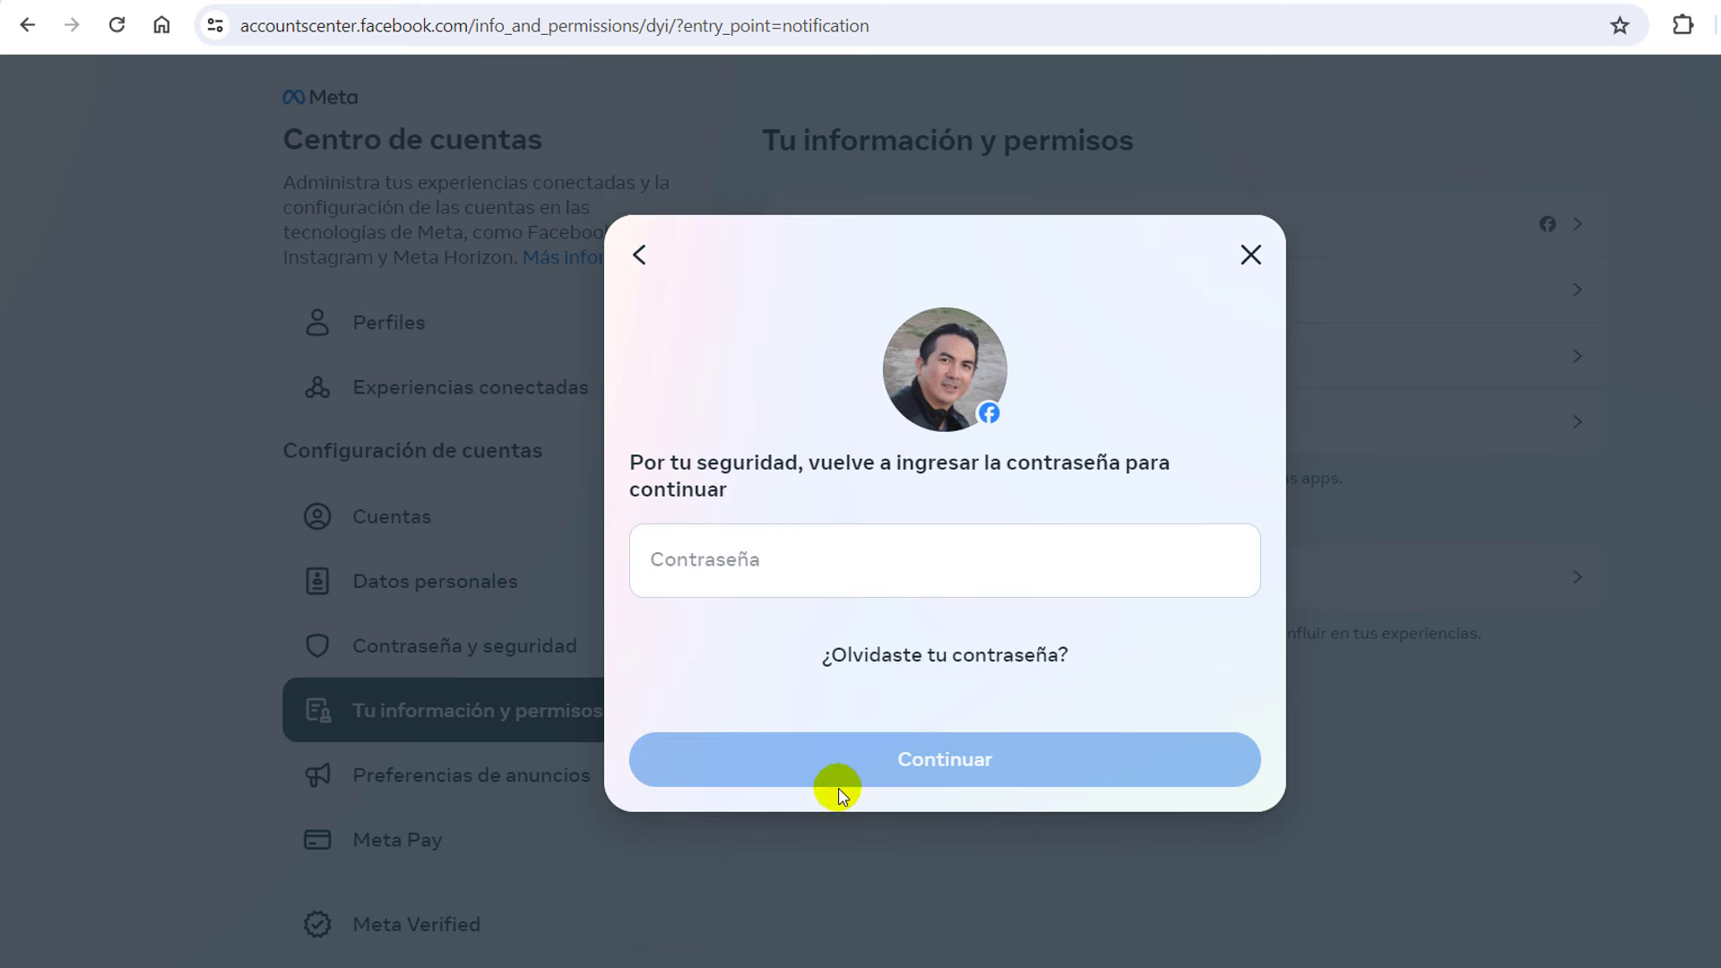
{"action": "left_click", "coordinate": [756, 566]}
{"action": "left_click", "coordinate": [976, 764]}
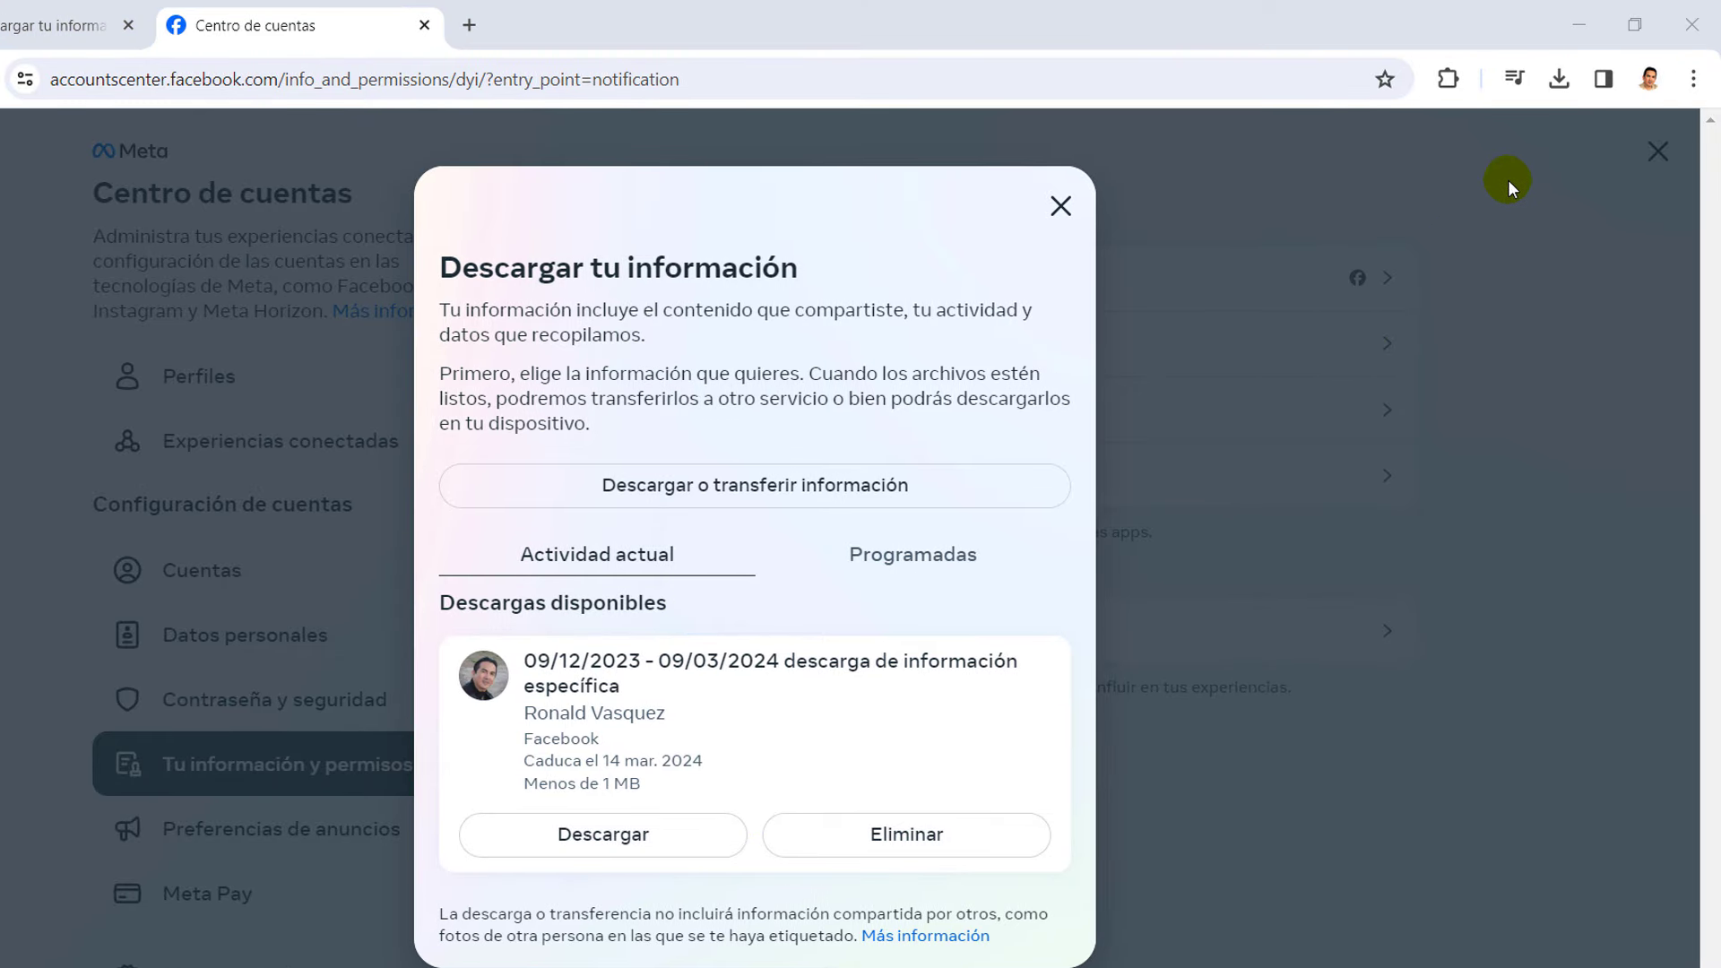
Show the downloaded Facebook ZIP file in its folder from the browser's recent downloads and open the archive
{"action": "left_click", "coordinate": [1561, 80]}
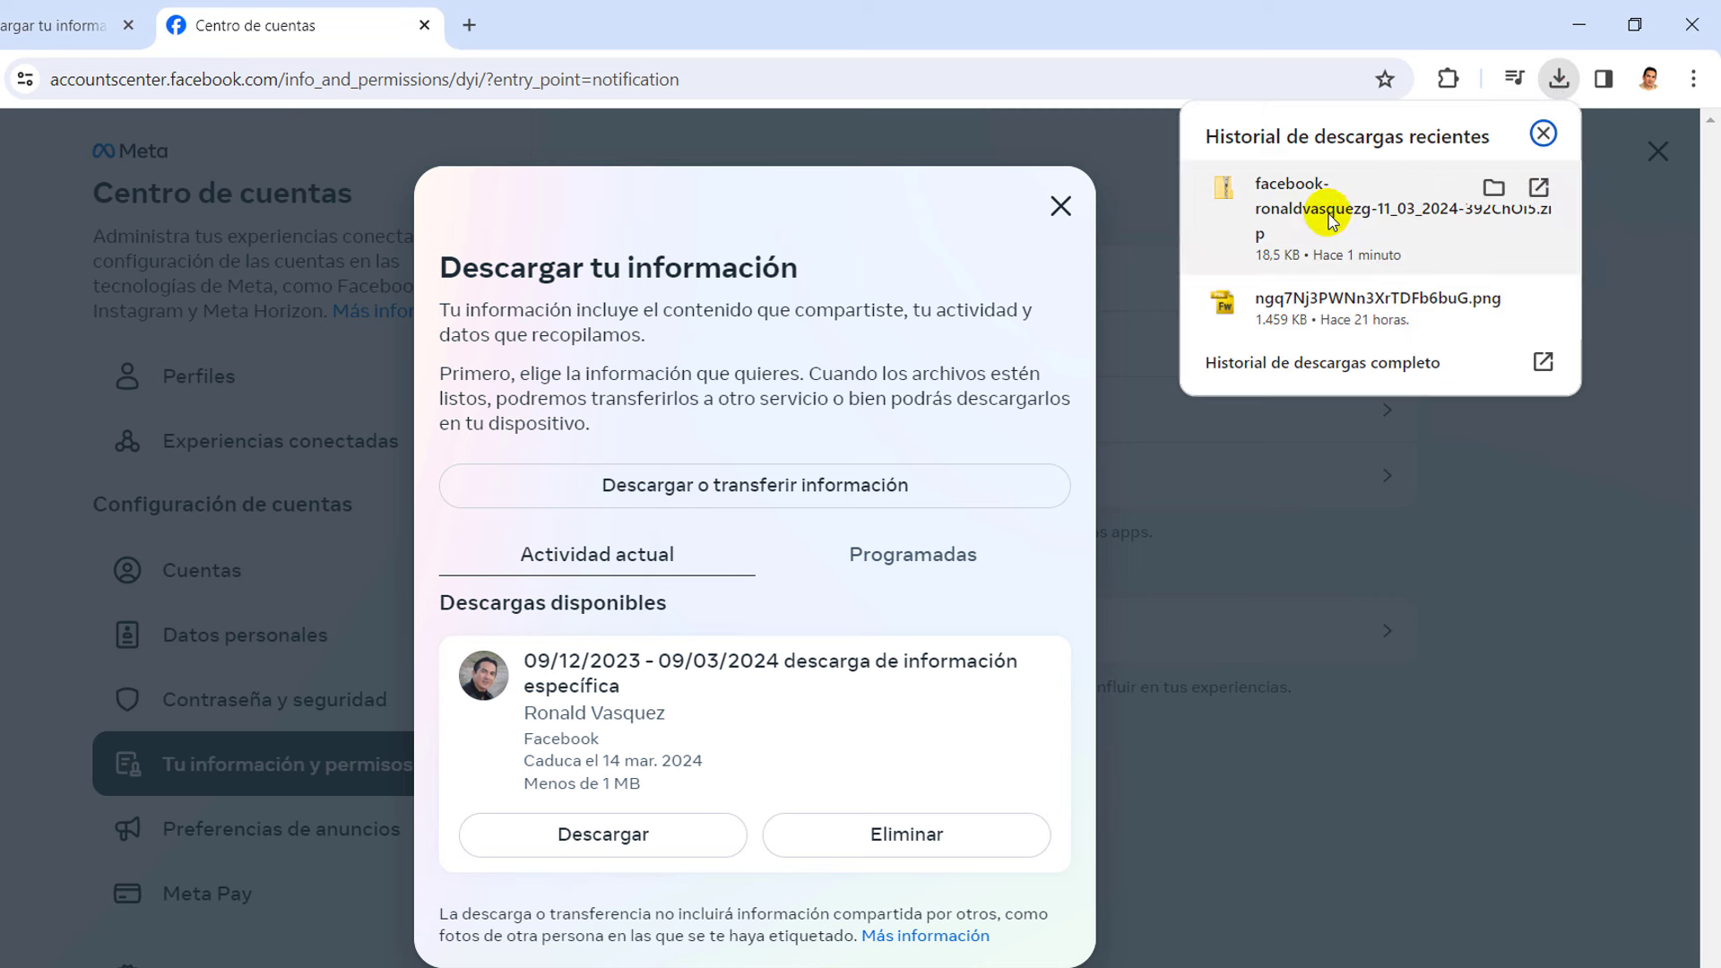
{"action": "left_click", "coordinate": [1495, 187]}
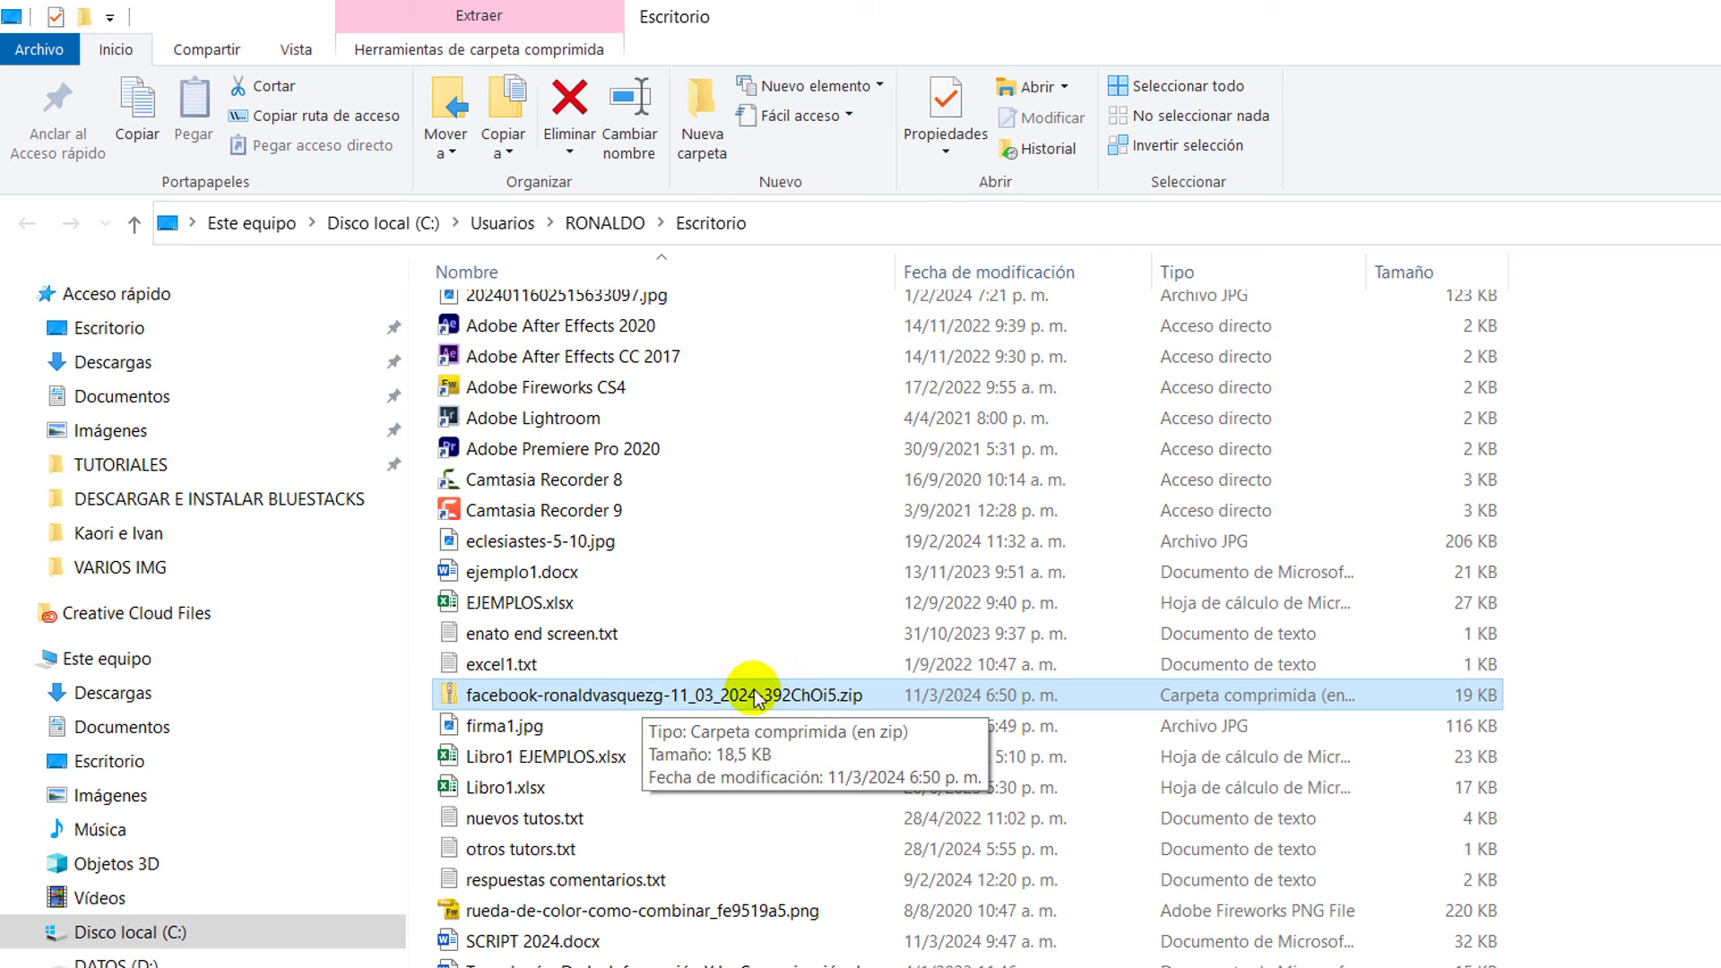
{"action": "double_click", "coordinate": [726, 697]}
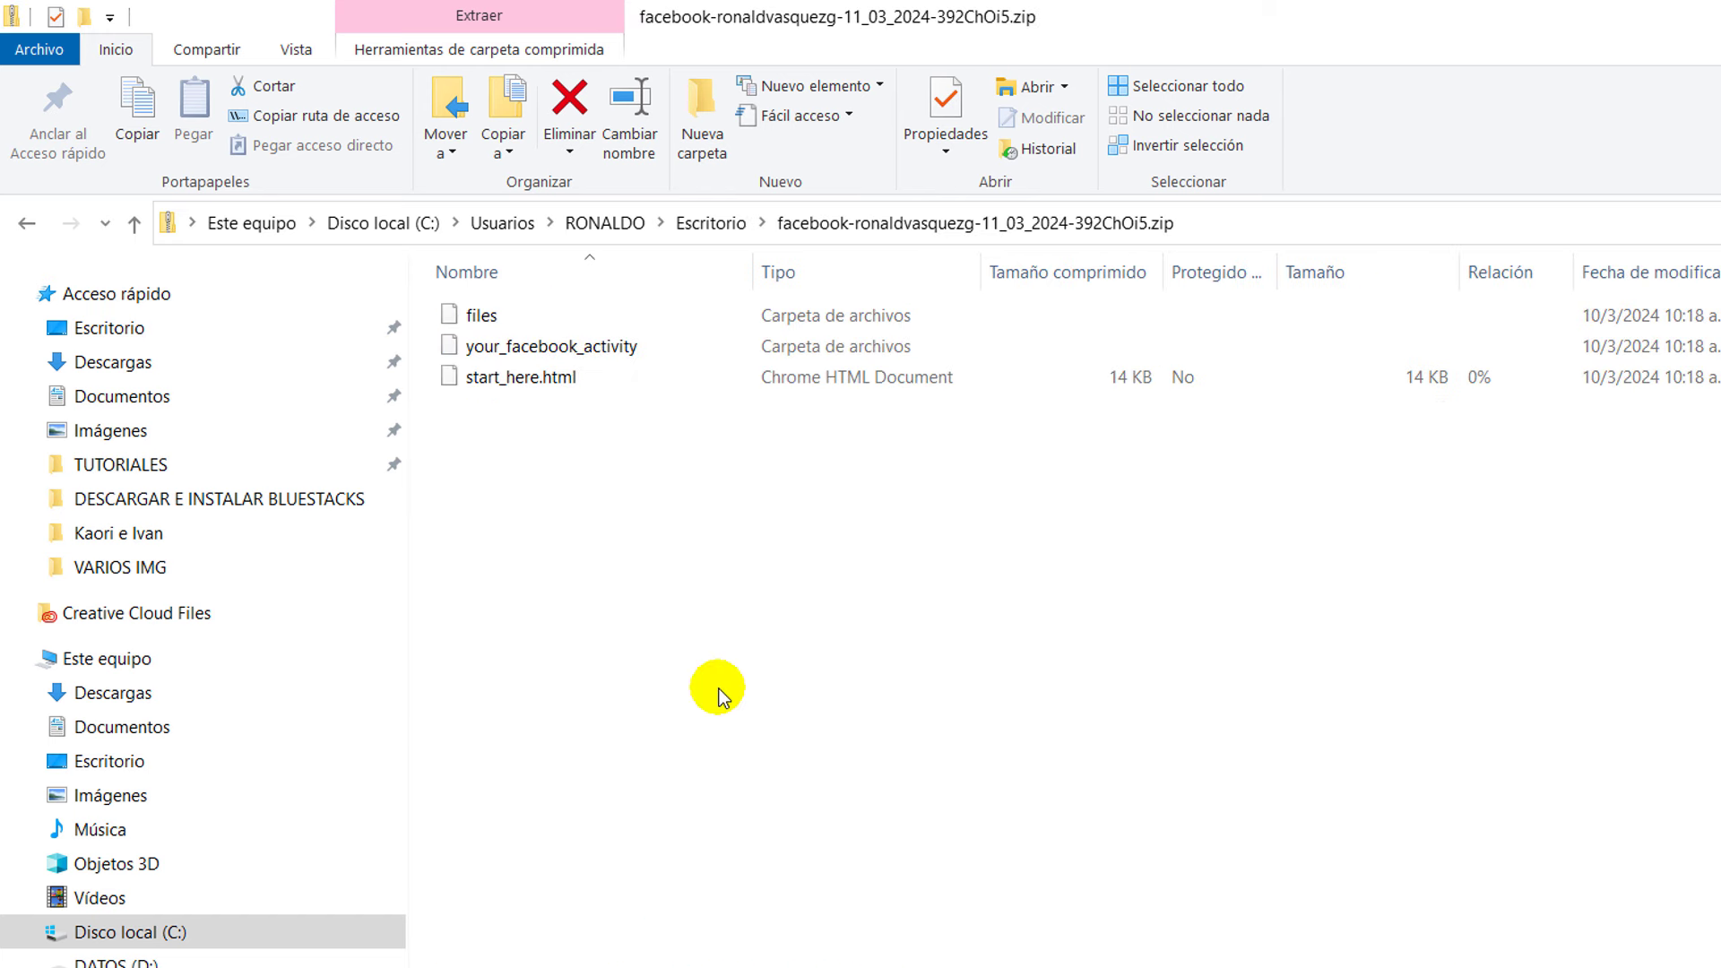